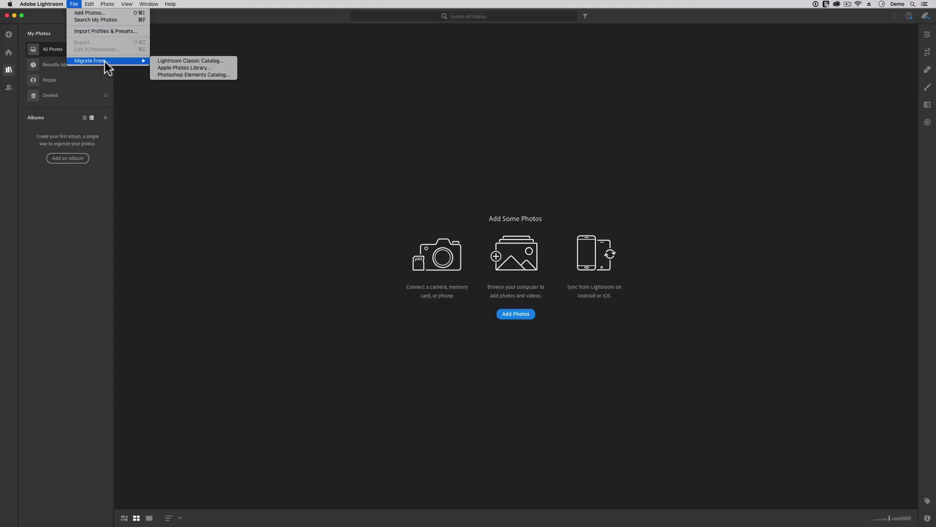
Start migrating from Lightroom Classic and choose the .lrcat catalog file from its folder
{"action": "left_click", "coordinate": [174, 60]}
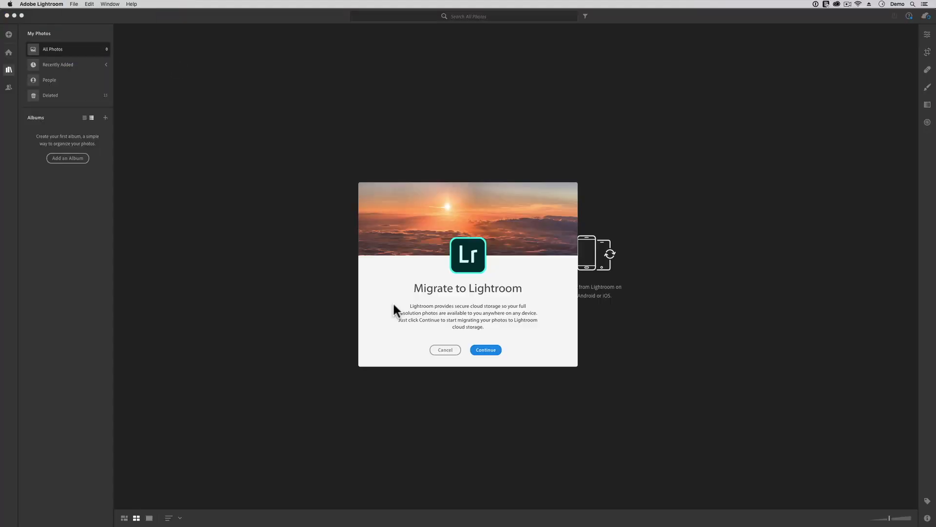
{"action": "left_click", "coordinate": [491, 349]}
{"action": "left_click", "coordinate": [538, 319]}
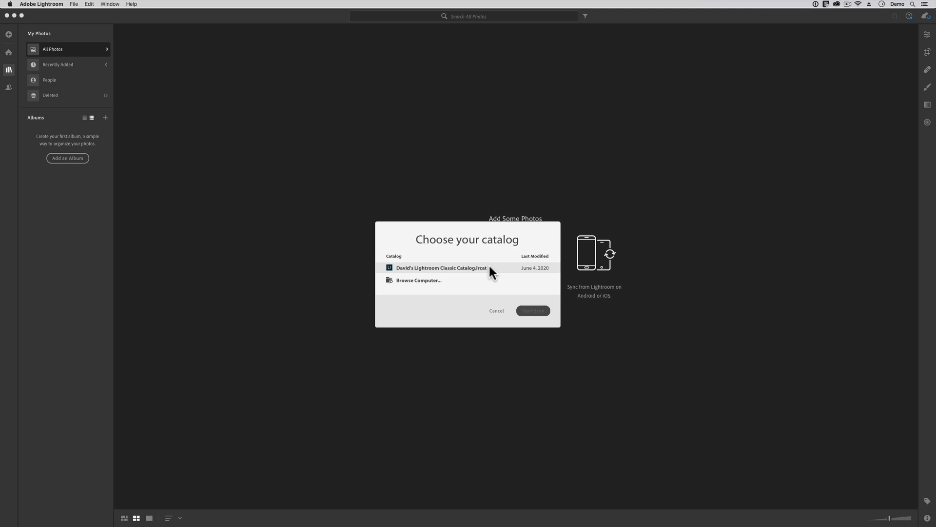
{"action": "left_click", "coordinate": [418, 280]}
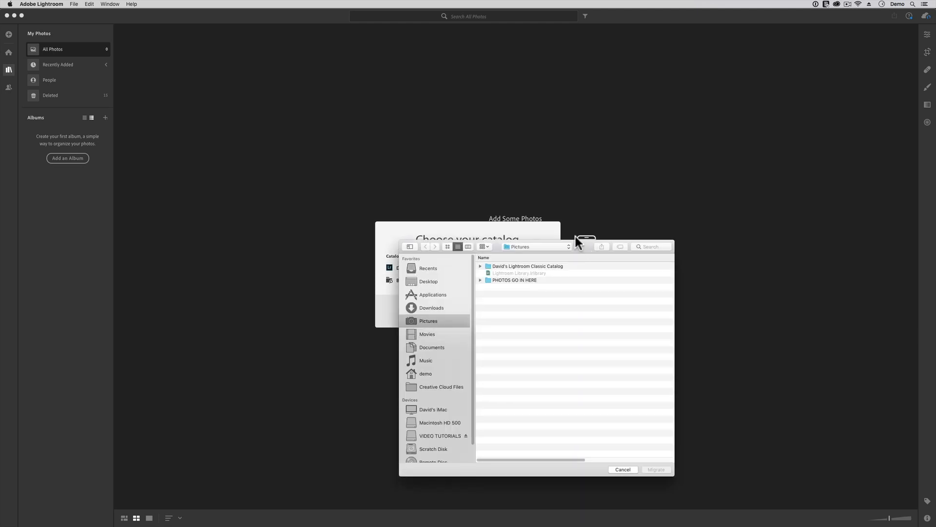
{"action": "double_click", "coordinate": [481, 141]}
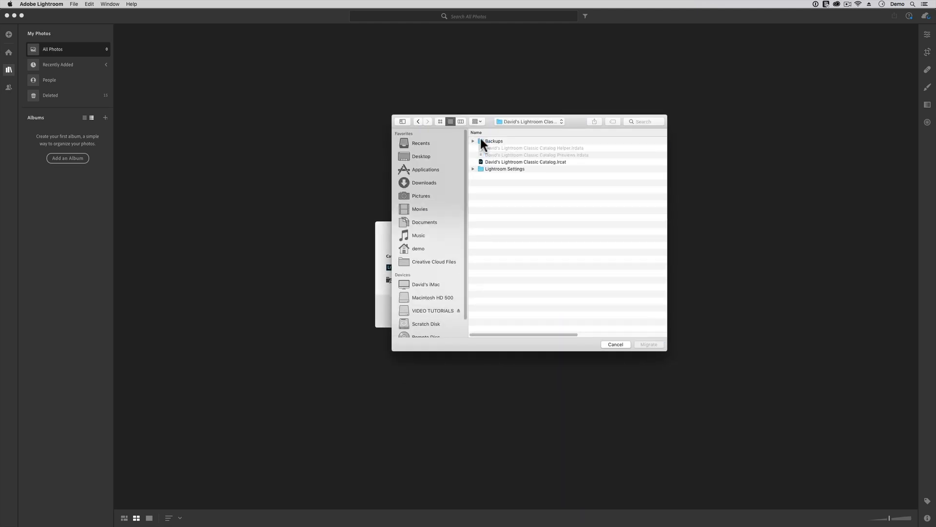
{"action": "left_click", "coordinate": [487, 161]}
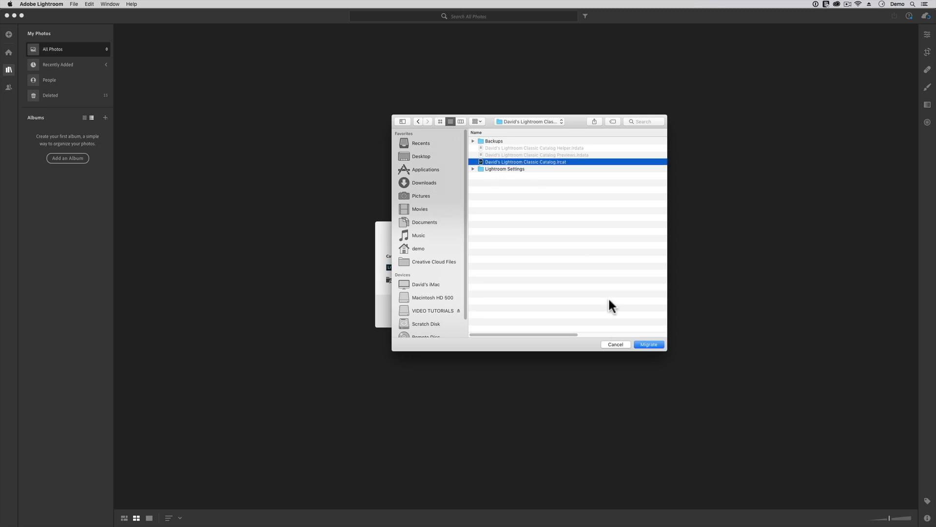
{"action": "left_click", "coordinate": [643, 344]}
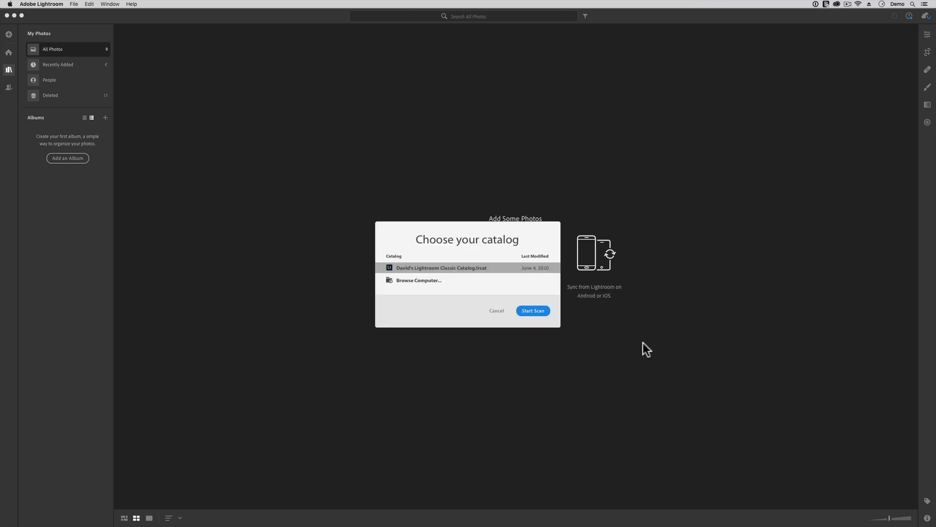
Scan the chosen catalog and migrate its 21 photos into cloud Lightroom
{"action": "left_click", "coordinate": [543, 309]}
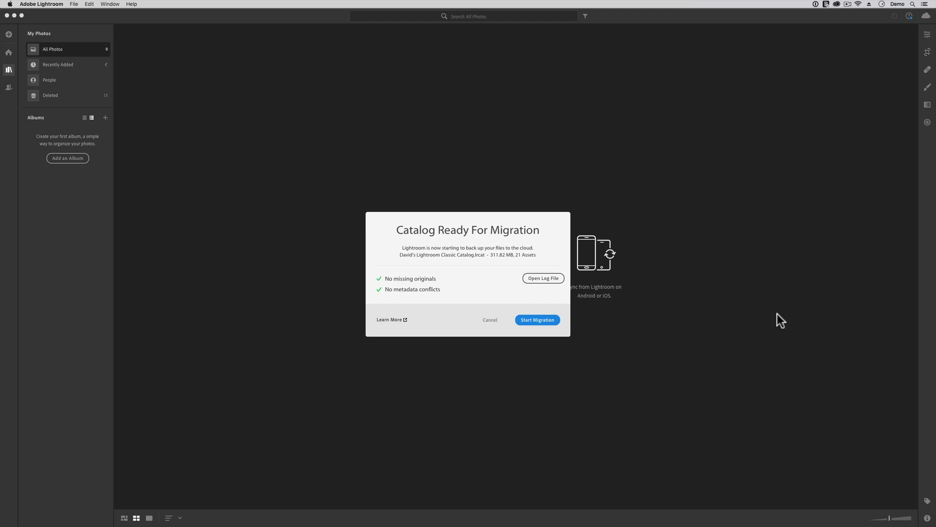
{"action": "left_click", "coordinate": [547, 321]}
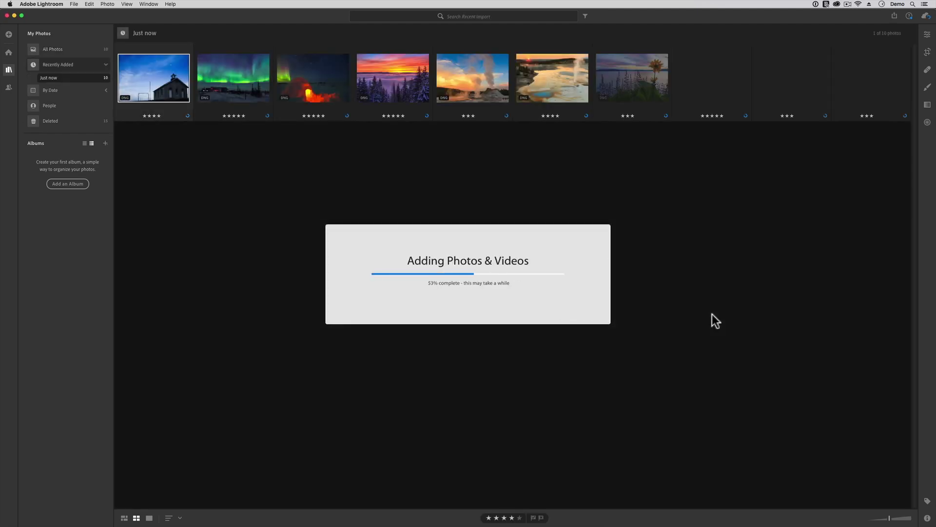
{"action": "left_click", "coordinate": [465, 336]}
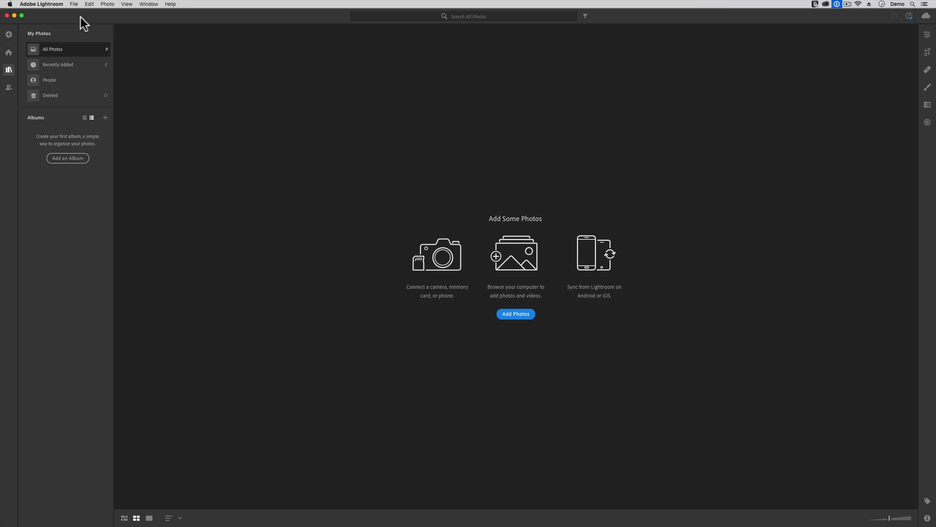
Look at the Migrate From sources without choosing, then bring up the menu containing Quit Lightroom
{"action": "left_click", "coordinate": [74, 3]}
{"action": "mouse_move", "coordinate": [99, 61]}
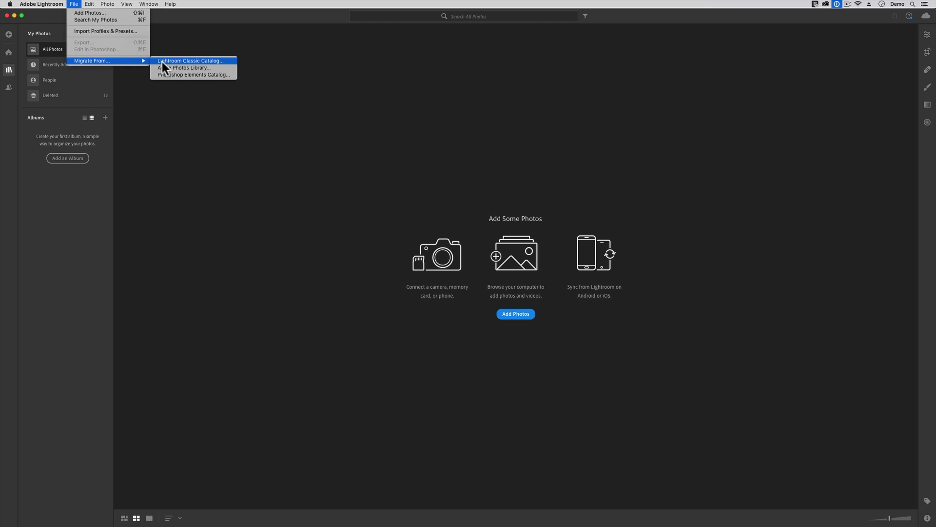
{"action": "left_click", "coordinate": [162, 61]}
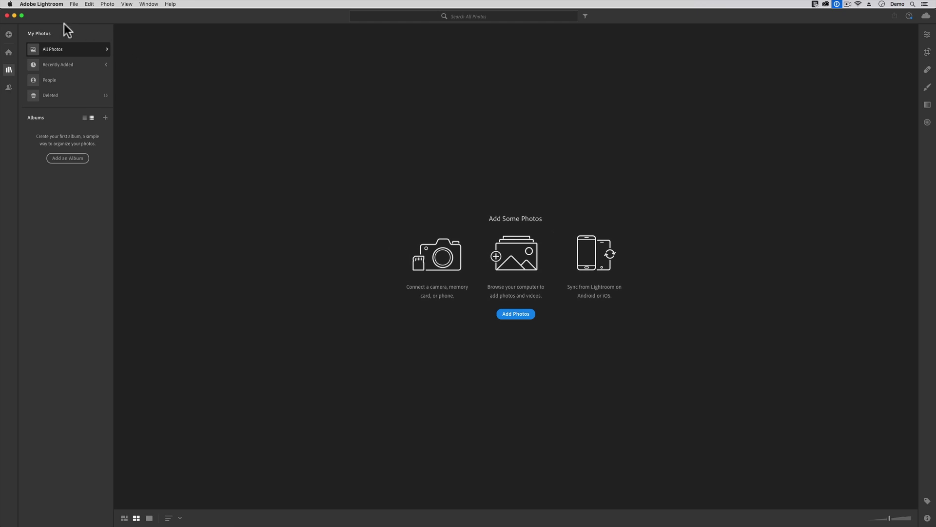
{"action": "left_click", "coordinate": [55, 5]}
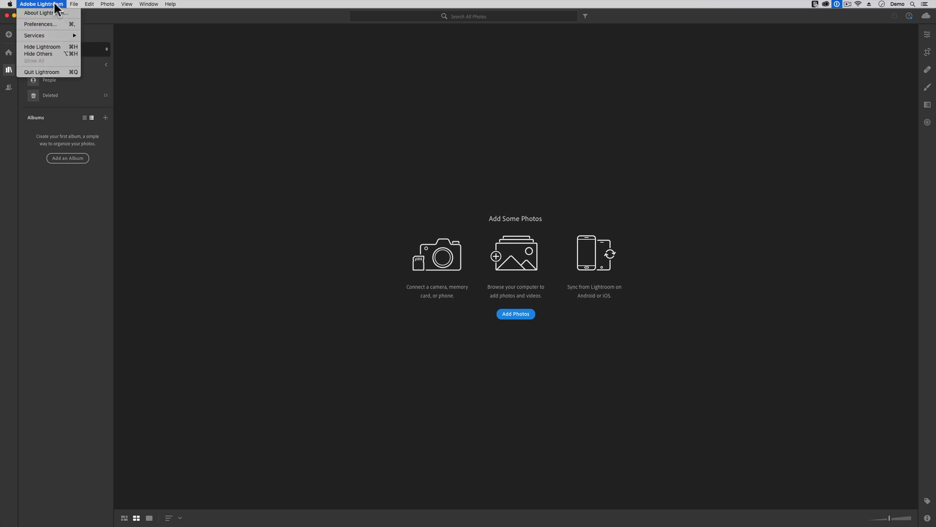
Quit Lightroom and, in Lightroom Classic, view the 2012 folder's 3 photos, one reported missing
{"action": "left_click", "coordinate": [70, 72]}
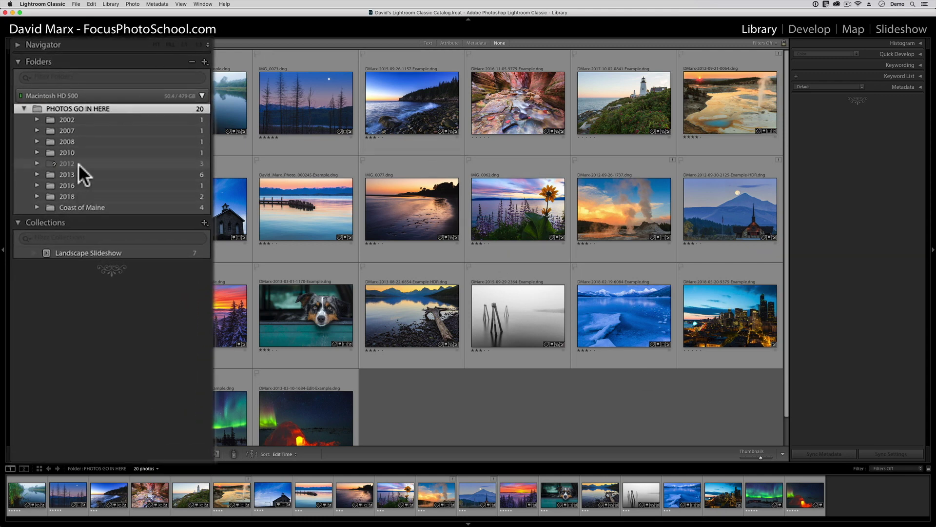
{"action": "left_click", "coordinate": [78, 162]}
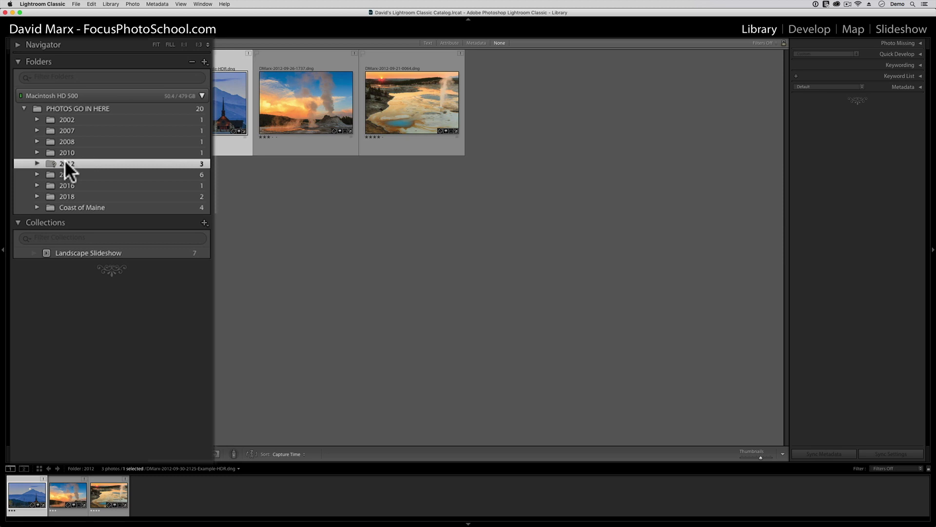
Use Find Missing Folder to relink the 2012 folder to Desktop > 2012
{"action": "right_click", "coordinate": [64, 159]}
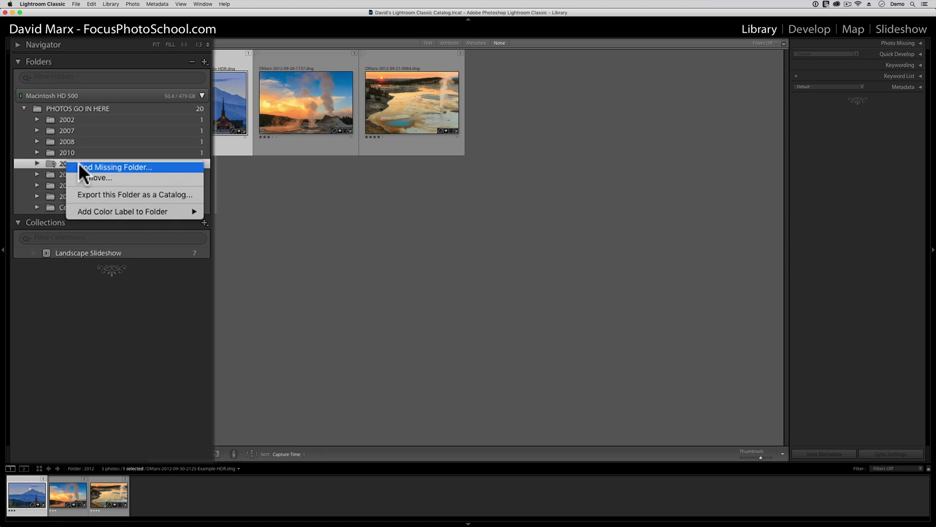
{"action": "left_click", "coordinate": [78, 167]}
{"action": "left_click", "coordinate": [331, 110]}
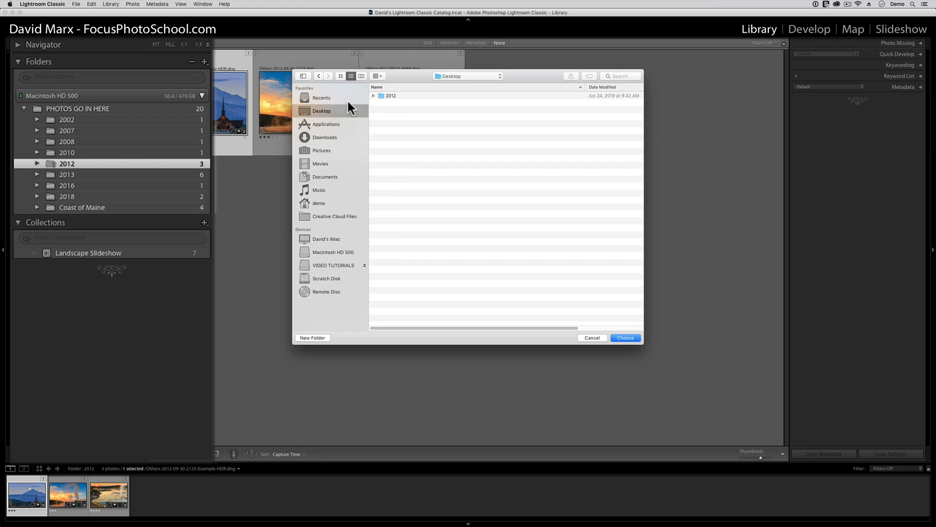
{"action": "left_click", "coordinate": [395, 96]}
{"action": "left_click", "coordinate": [635, 338]}
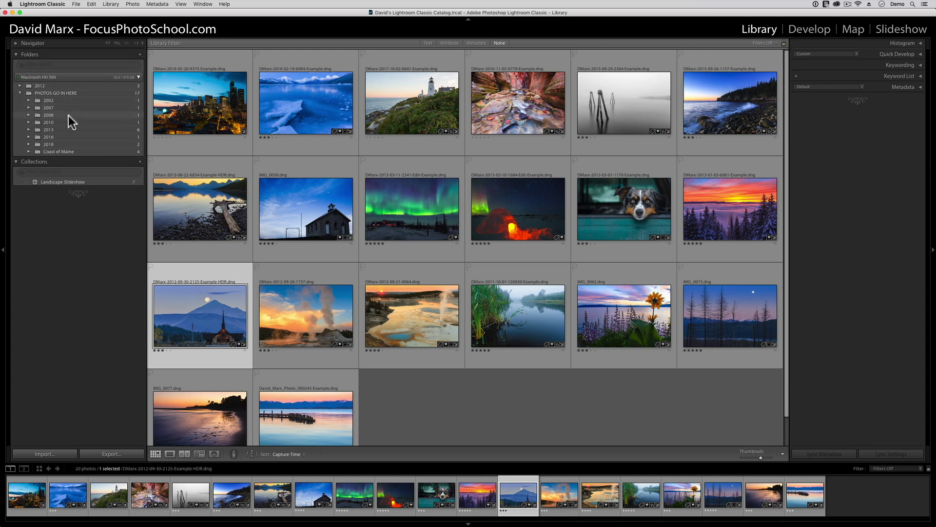
Run Library > Find All Missing Photos and dismiss the 'No missing photos' result
{"action": "left_click", "coordinate": [111, 4]}
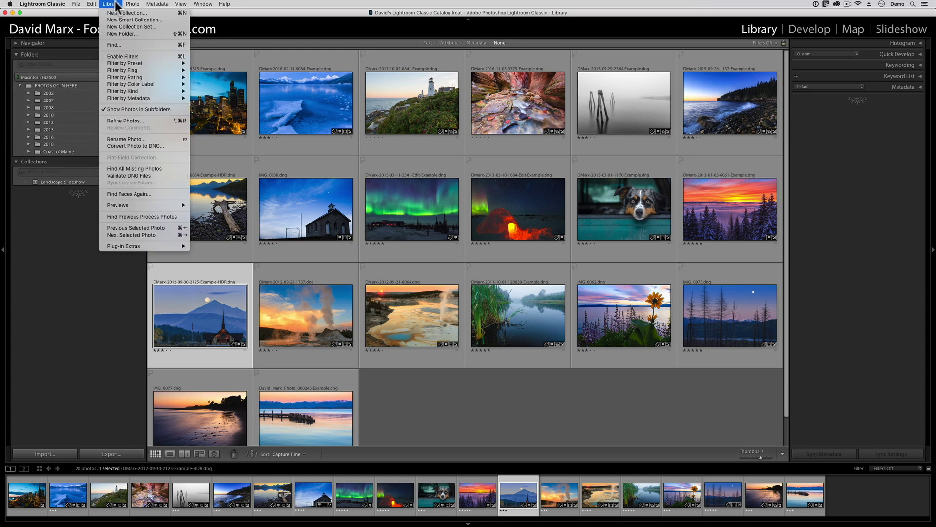
{"action": "left_click", "coordinate": [162, 166]}
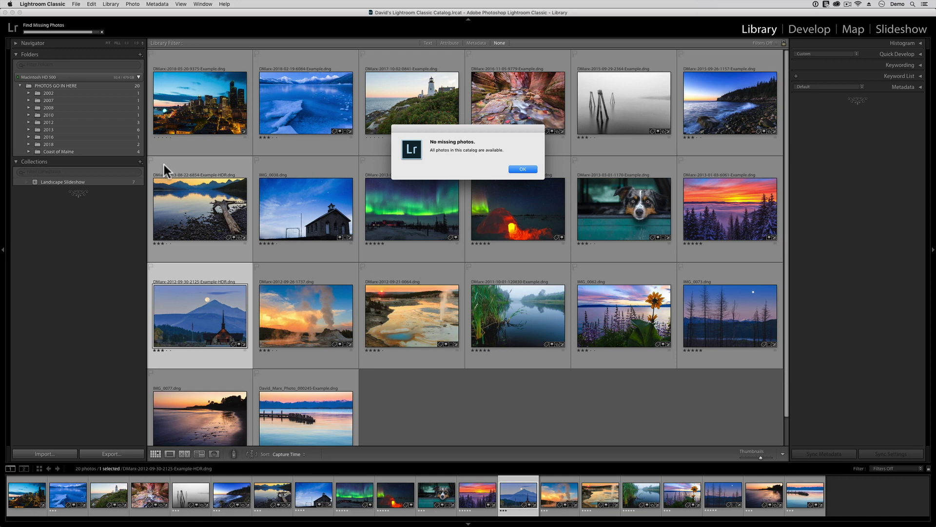
{"action": "key", "text": "Return"}
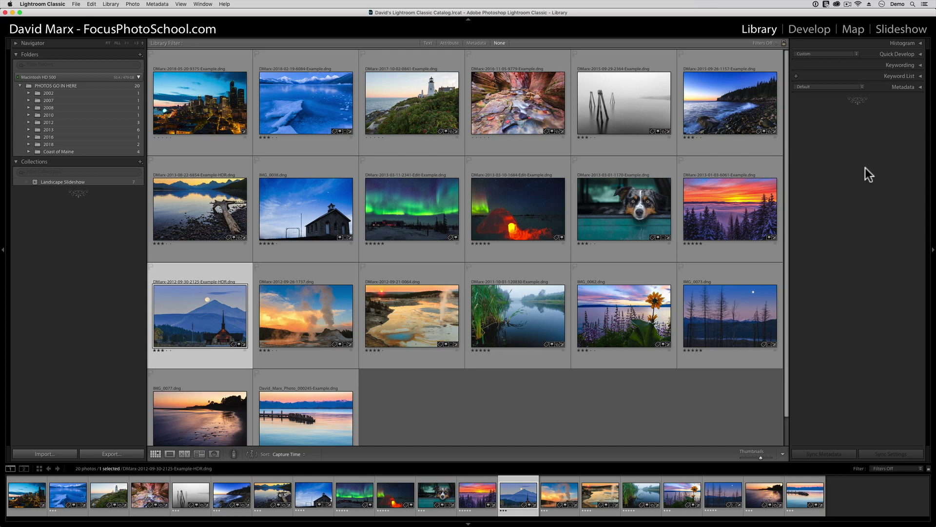
Run File > Optimize Catalog, confirm it, and close the optimization-complete message
{"action": "left_click", "coordinate": [77, 4]}
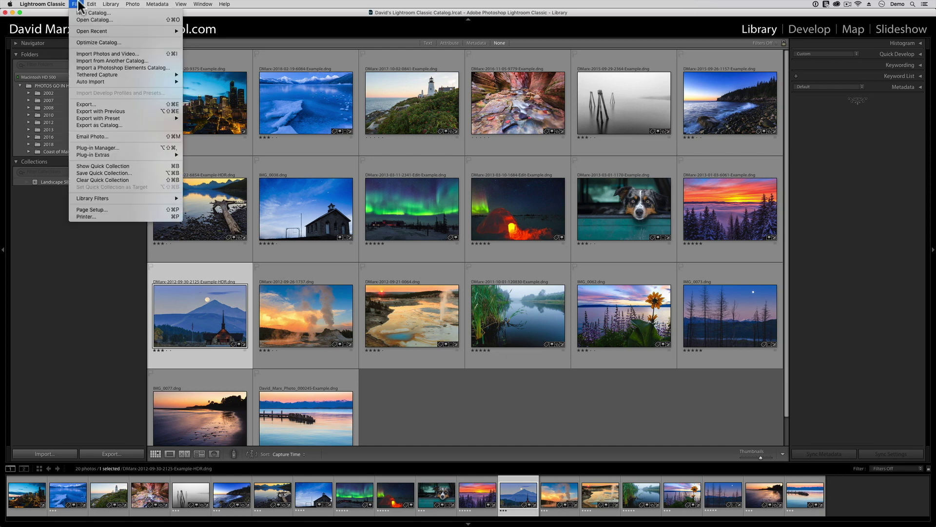
{"action": "left_click", "coordinate": [128, 42]}
{"action": "key", "text": "Return"}
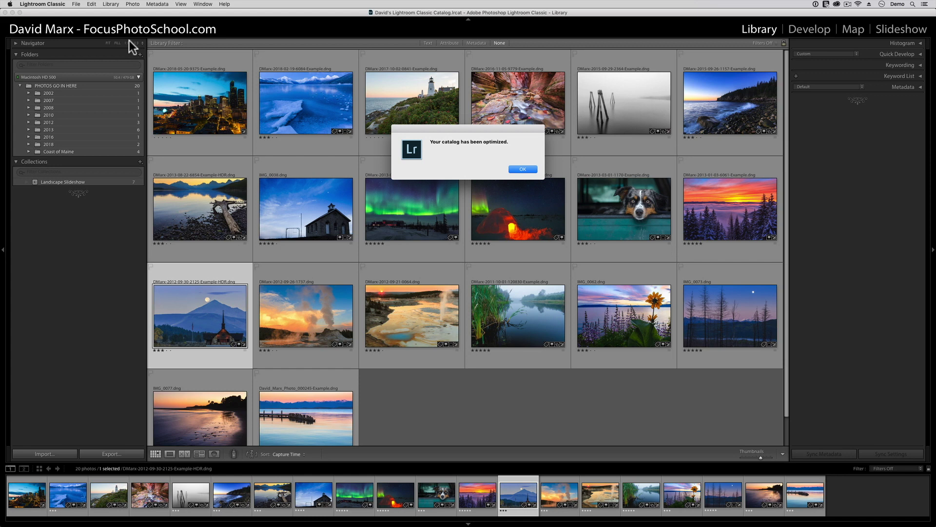
{"action": "key", "text": "Return"}
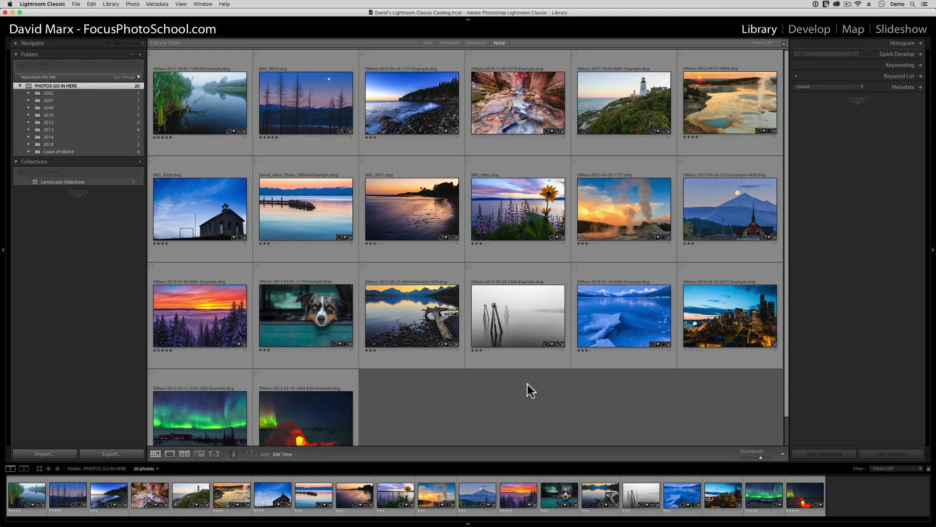
{"action": "left_click", "coordinate": [35, 182]}
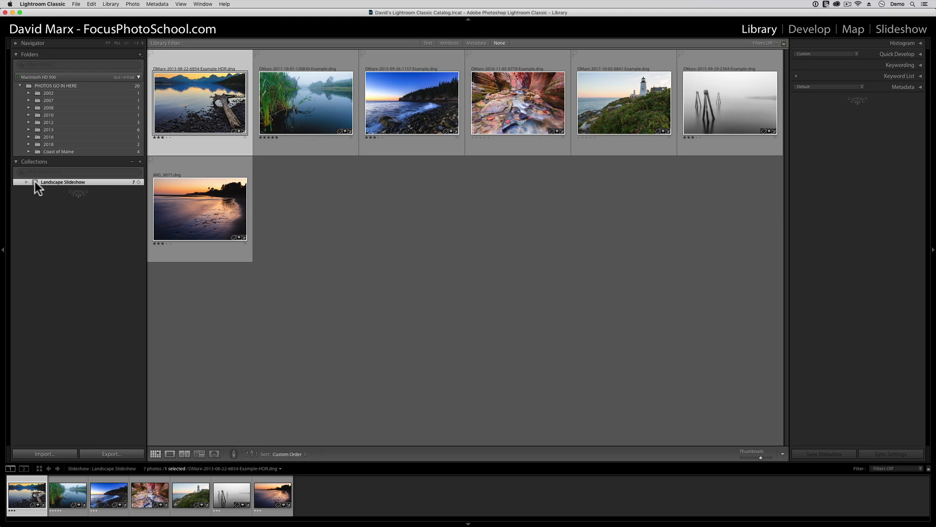
{"action": "double_click", "coordinate": [45, 180]}
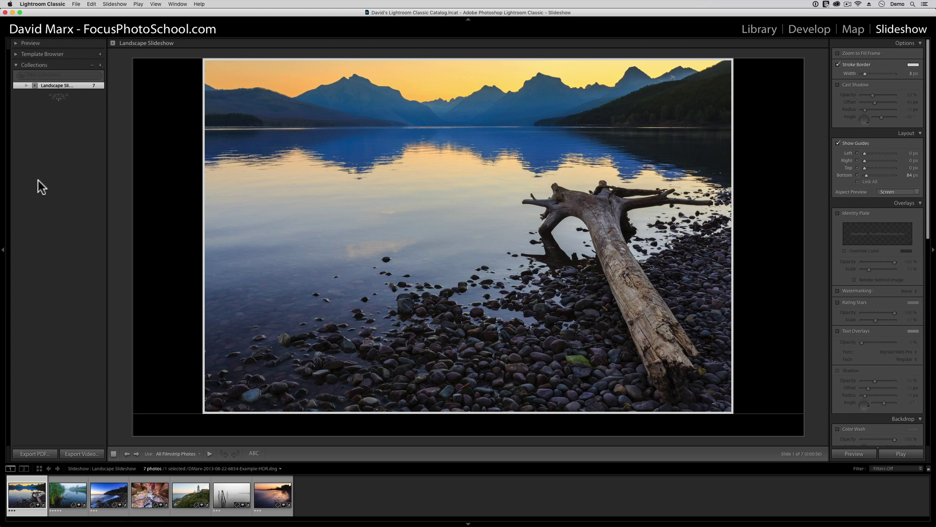
{"action": "left_click", "coordinate": [83, 453]}
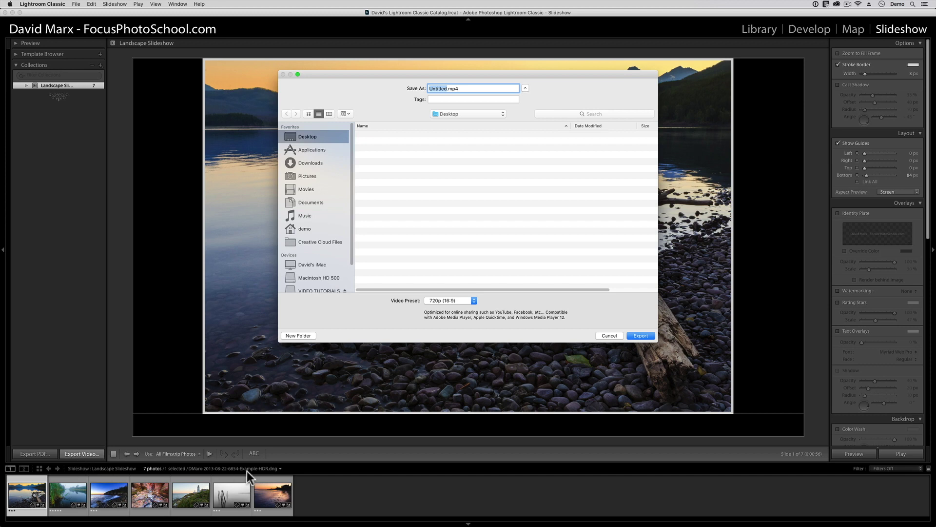
{"action": "left_click", "coordinate": [610, 335]}
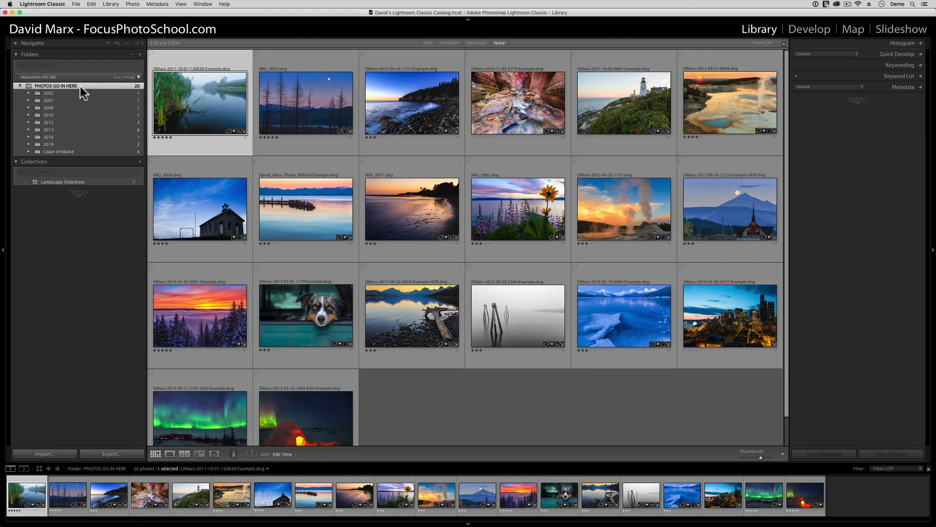
Open the lake photo in Develop and compare its snapshots, ending on Black and White Split Toned
{"action": "key", "text": "d"}
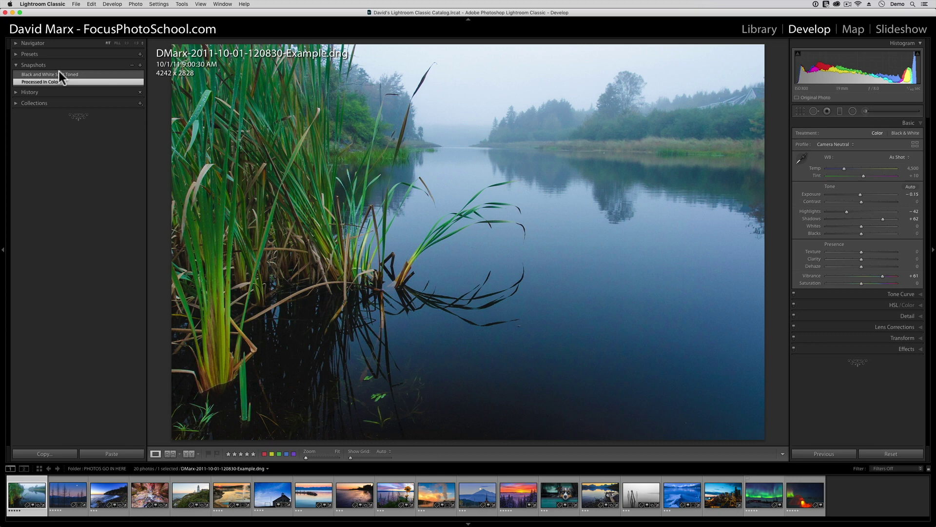
{"action": "left_click", "coordinate": [45, 75]}
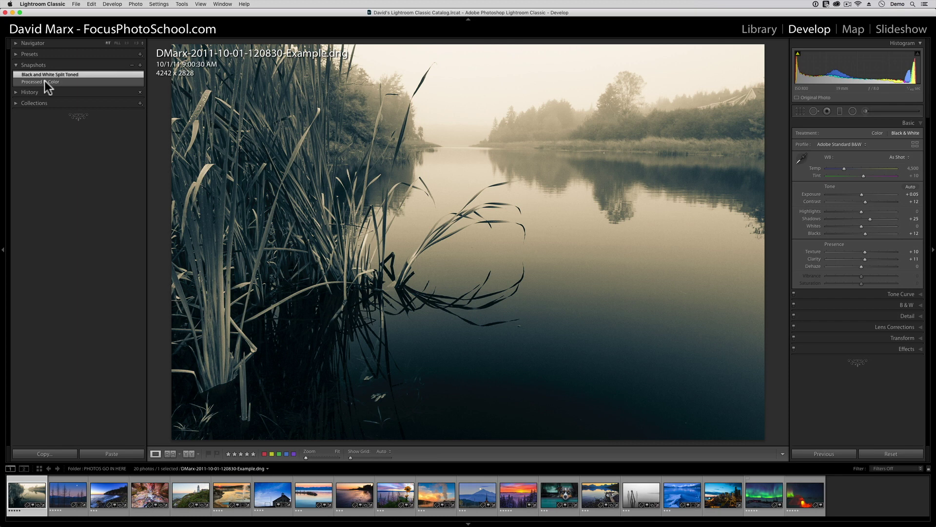
{"action": "left_click", "coordinate": [45, 81]}
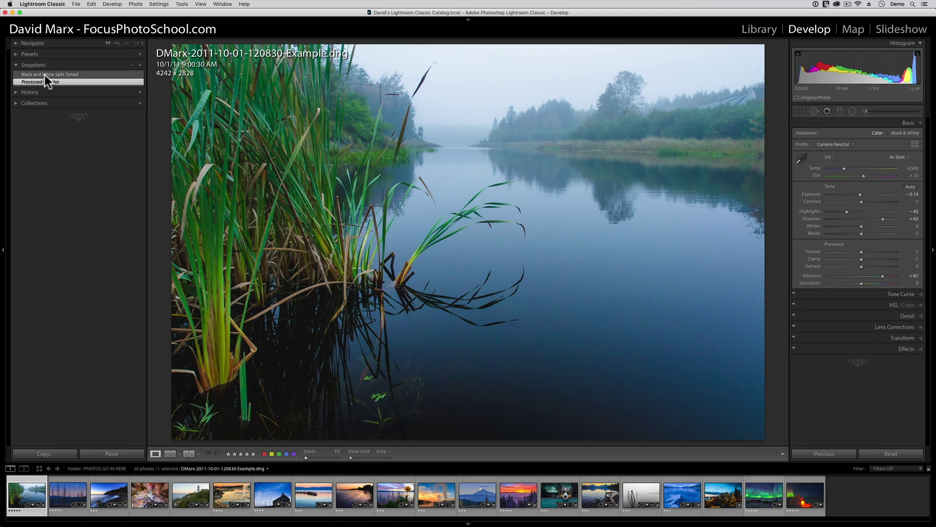
{"action": "left_click", "coordinate": [45, 74]}
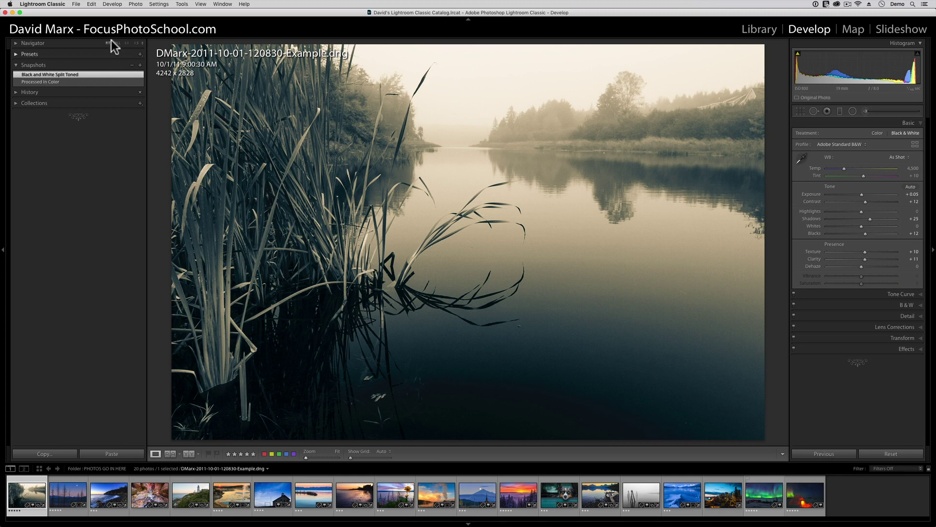
Make a virtual copy of the lake photo set to Processed In Color, then return to the Library grid
{"action": "left_click", "coordinate": [135, 5]}
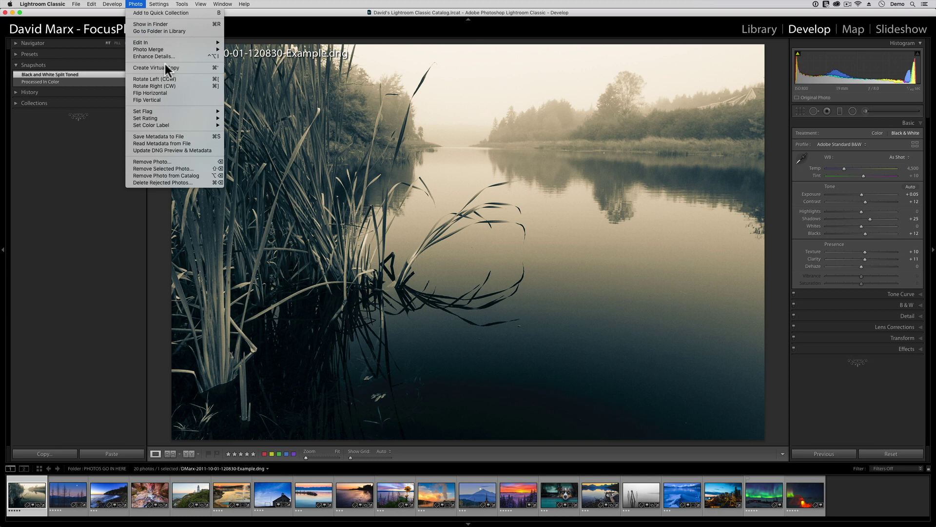
{"action": "left_click", "coordinate": [165, 67]}
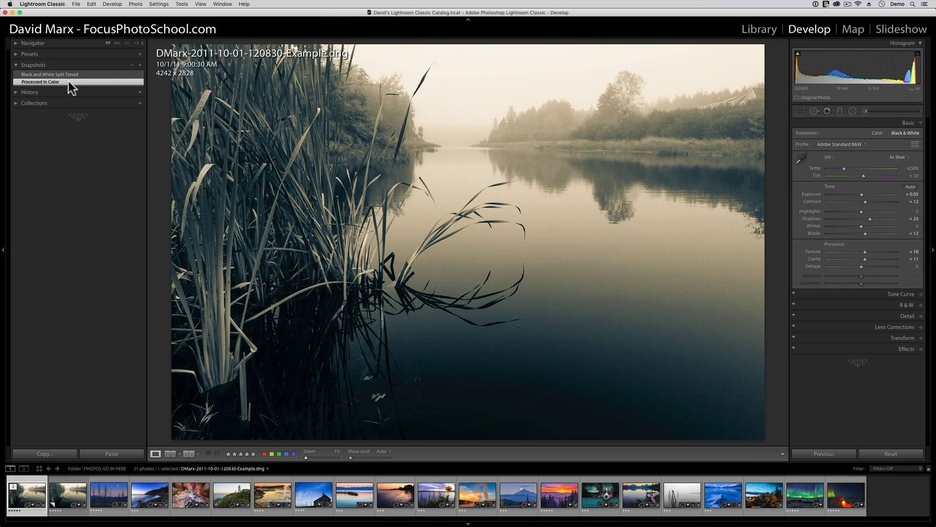
{"action": "left_click", "coordinate": [68, 81]}
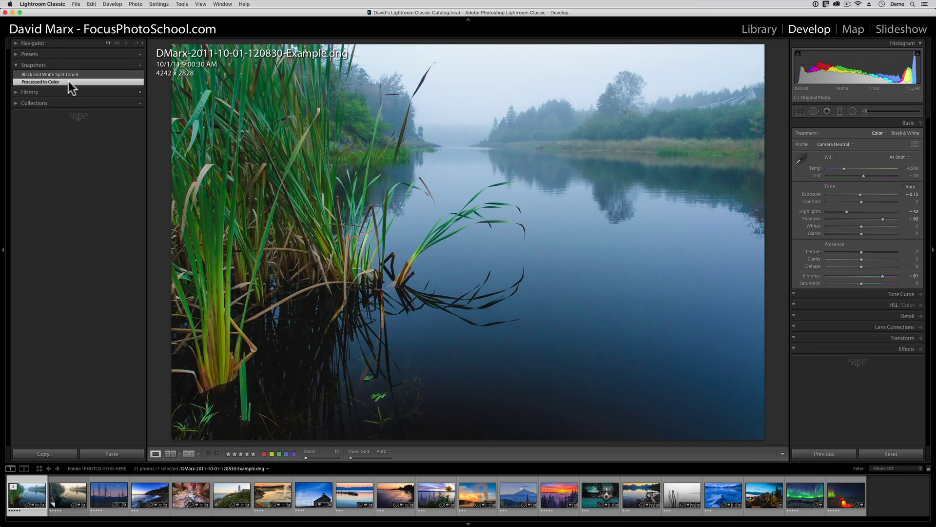
{"action": "key", "text": "g"}
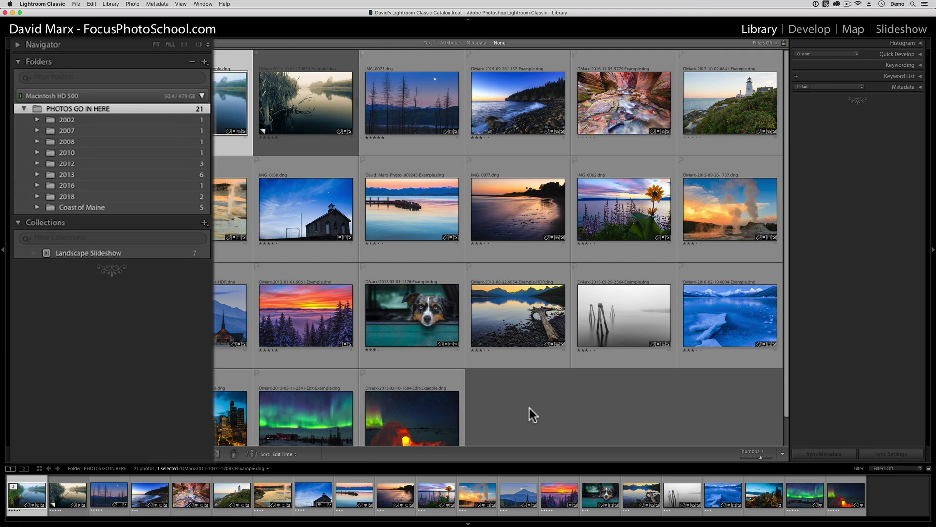
Expand the 2018, 2016, 2013 and Coast of Maine folders and show Coast of Maine's 5 photos
{"action": "left_click", "coordinate": [36, 195]}
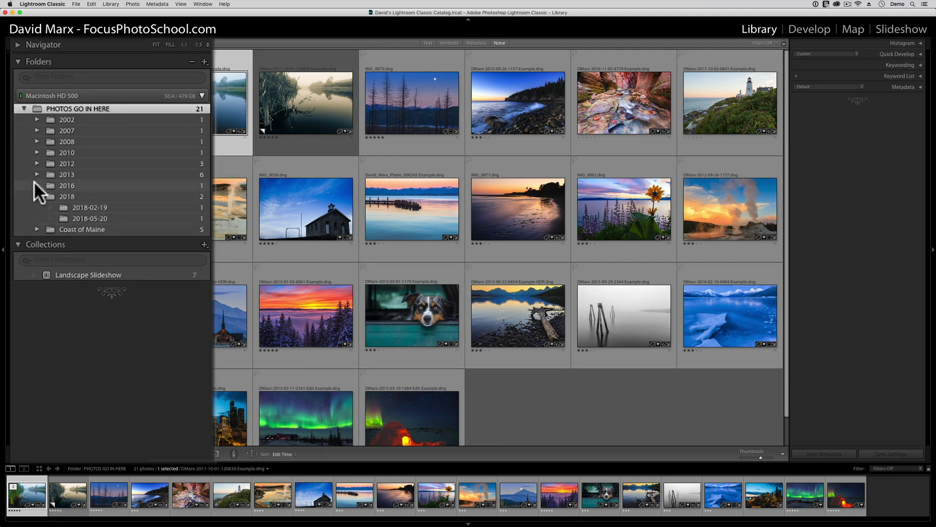
{"action": "left_click", "coordinate": [37, 185]}
{"action": "left_click", "coordinate": [36, 174]}
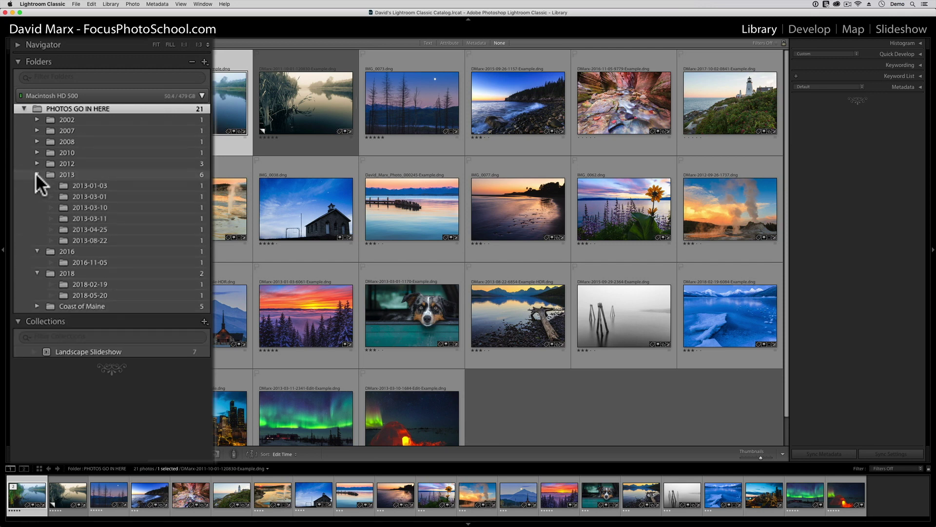
{"action": "left_click", "coordinate": [36, 305]}
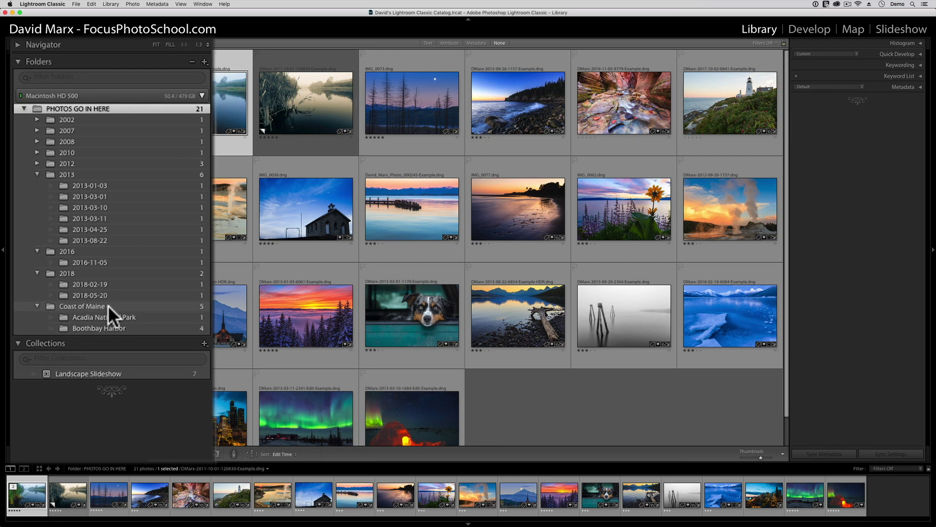
{"action": "left_click", "coordinate": [107, 305]}
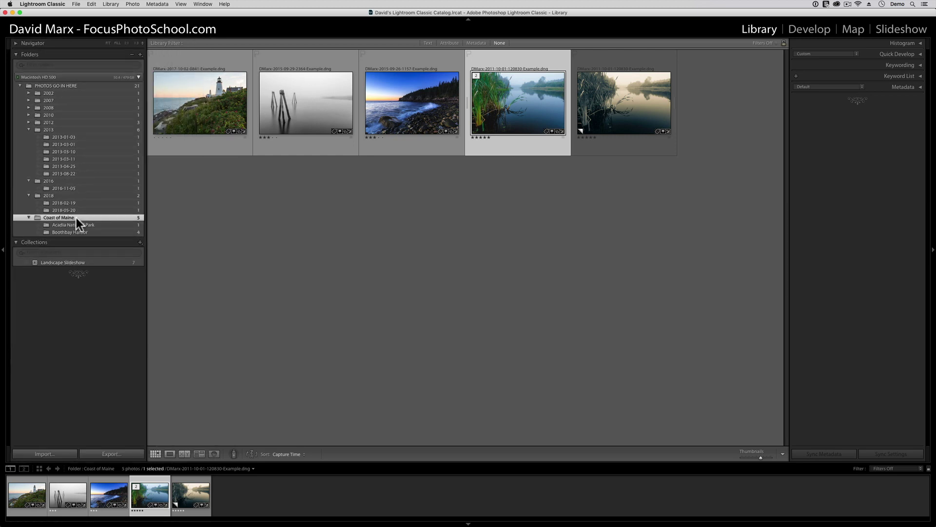
Create a 'Coast of Maine' collection set from the folder, then expand and select it
{"action": "right_click", "coordinate": [77, 217]}
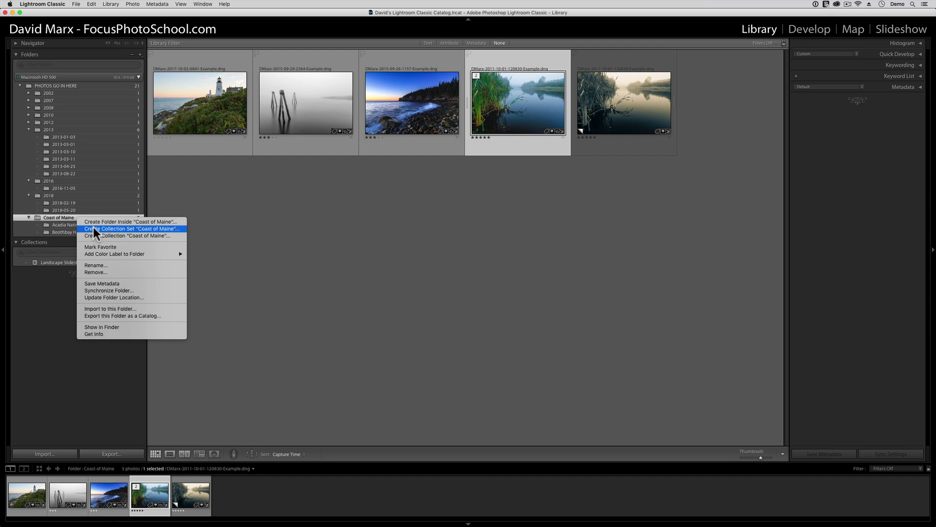
{"action": "left_click", "coordinate": [95, 228]}
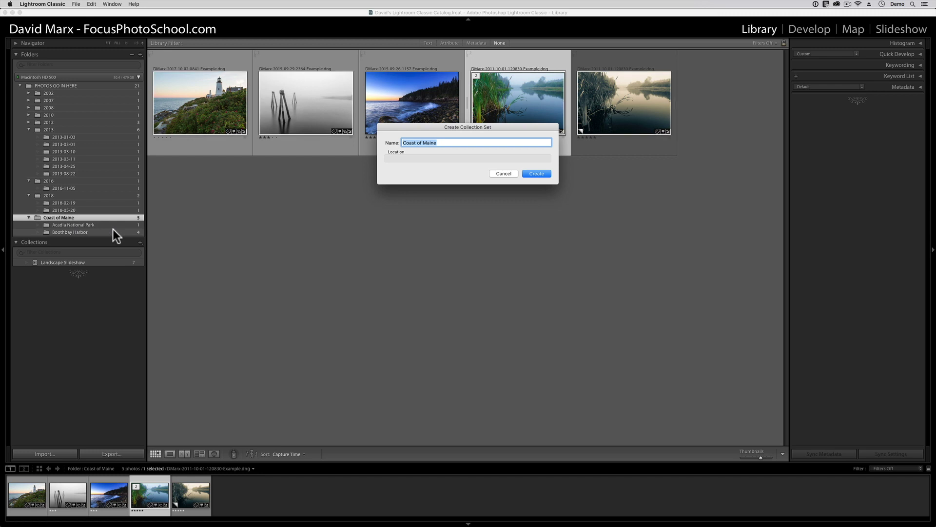
{"action": "key", "text": "Return"}
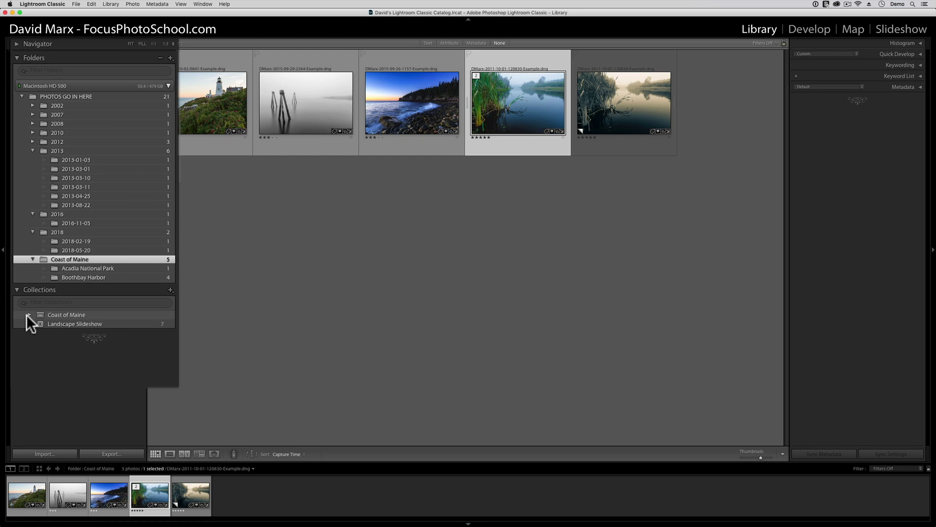
{"action": "left_click", "coordinate": [32, 373]}
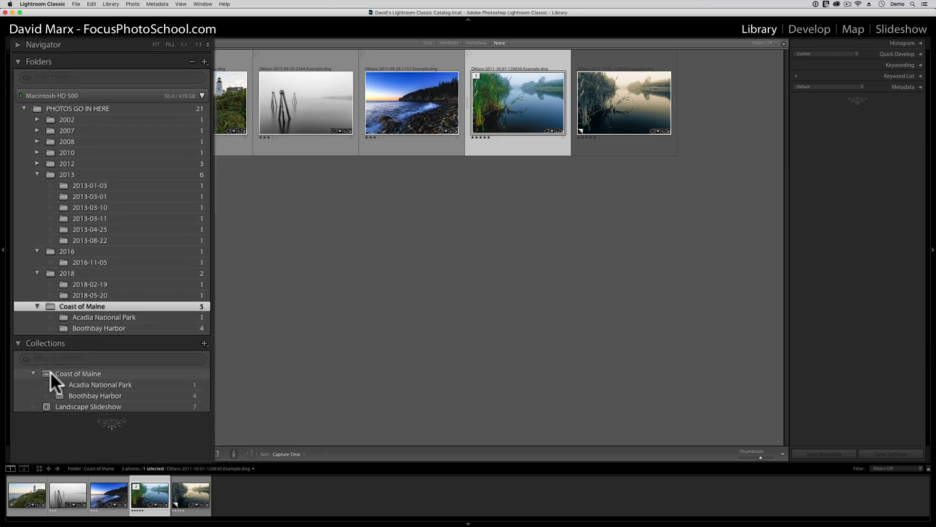
{"action": "left_click", "coordinate": [51, 372]}
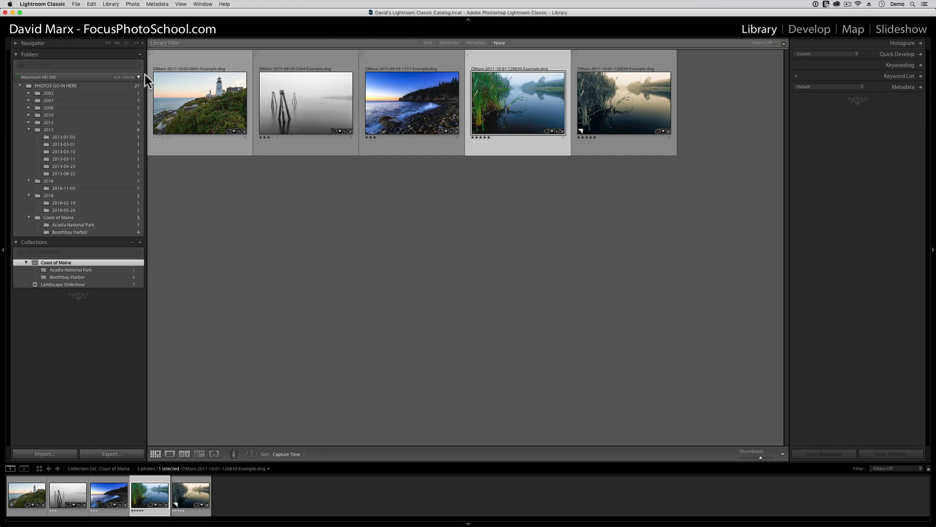
Show all 21 photos of the PHOTOS GO IN HERE folder with no photos selected
{"action": "left_click", "coordinate": [92, 86]}
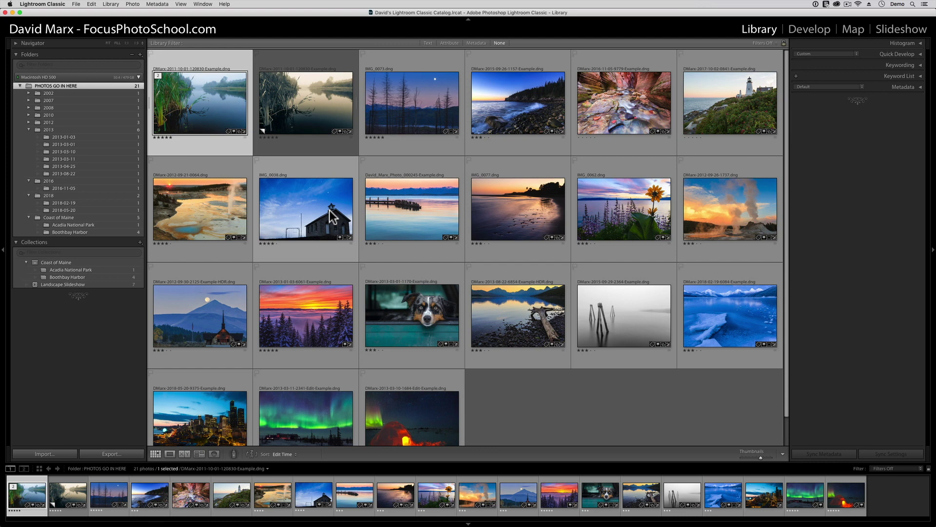
{"action": "left_click", "coordinate": [598, 416]}
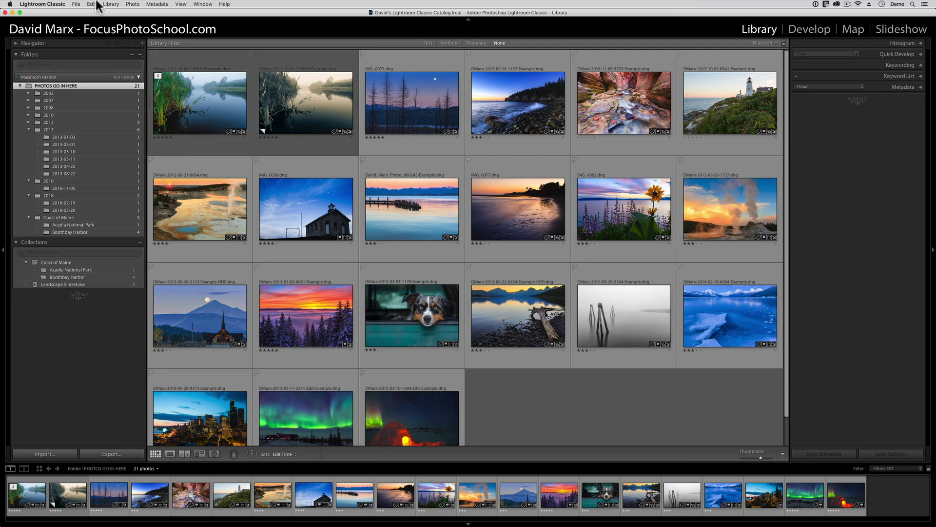
Review the Catalog Settings, showing a 4.41 MB catalog backed up monthly on exit
{"action": "left_click", "coordinate": [57, 6]}
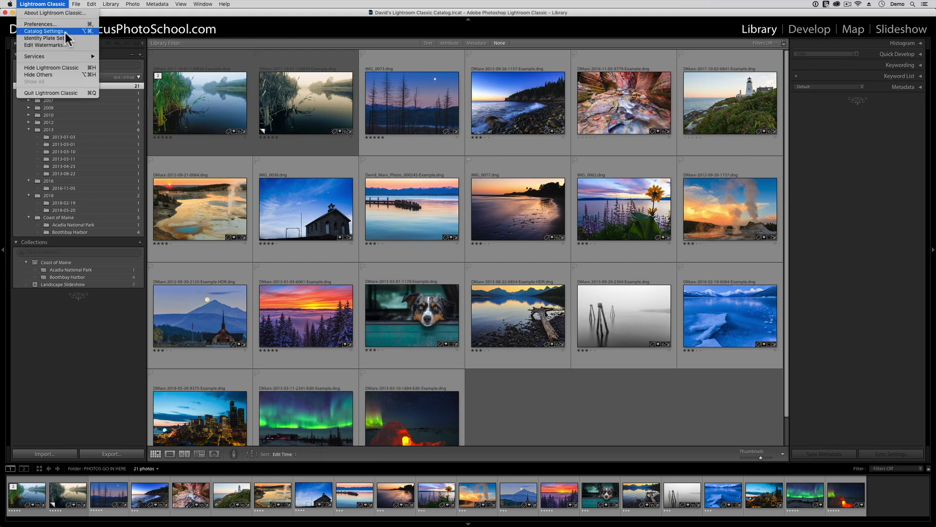
{"action": "left_click", "coordinate": [67, 32]}
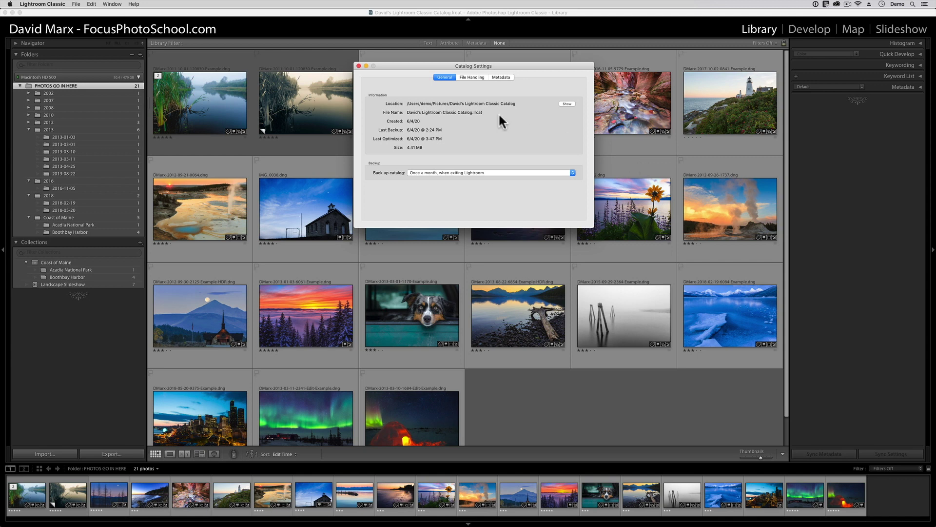
{"action": "left_click", "coordinate": [357, 66]}
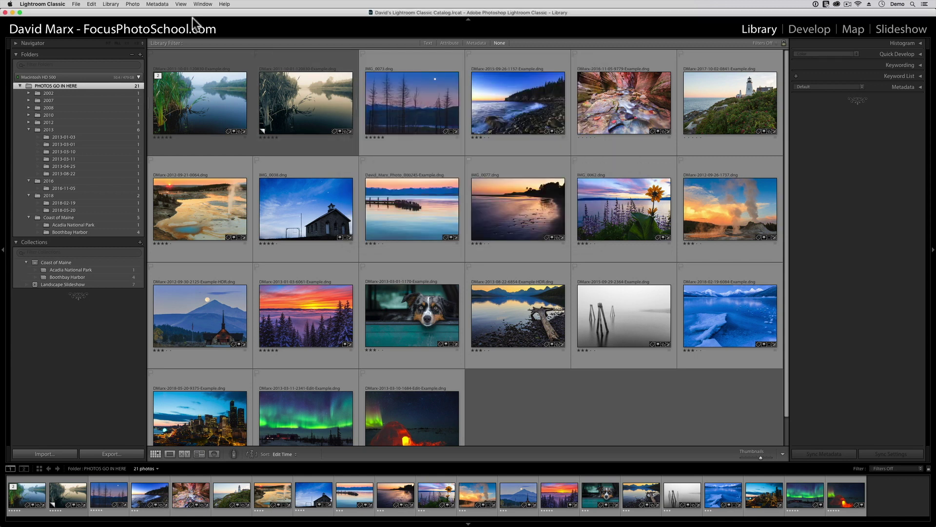
{"action": "left_click", "coordinate": [51, 5]}
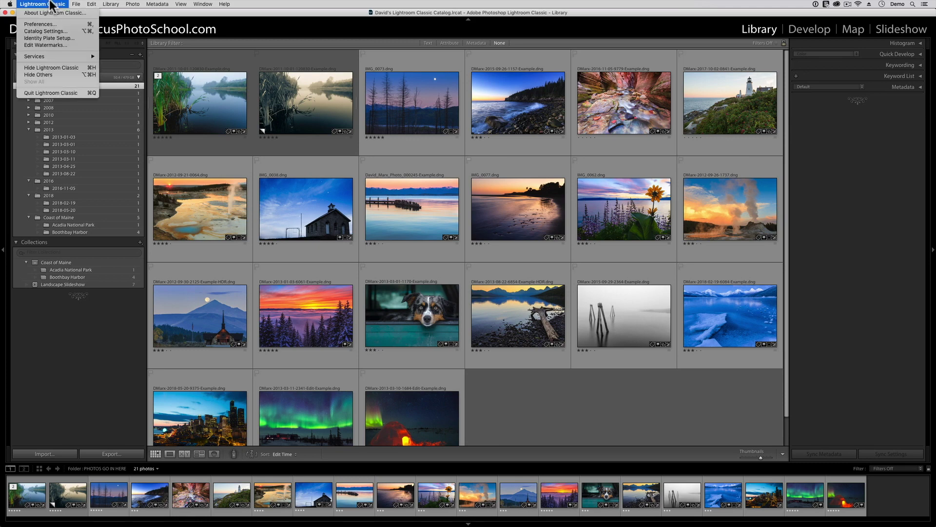
Quit Lightroom Classic and open Adobe Lightroom's Preferences on the Account page (7.7 MB of 20 GB used)
{"action": "left_click", "coordinate": [80, 92]}
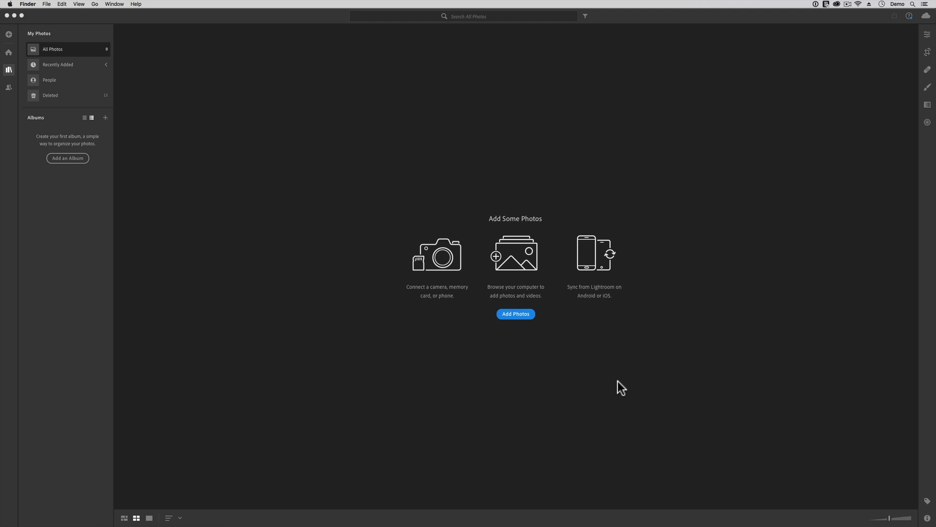
{"action": "left_click", "coordinate": [240, 81]}
{"action": "left_click", "coordinate": [50, 4]}
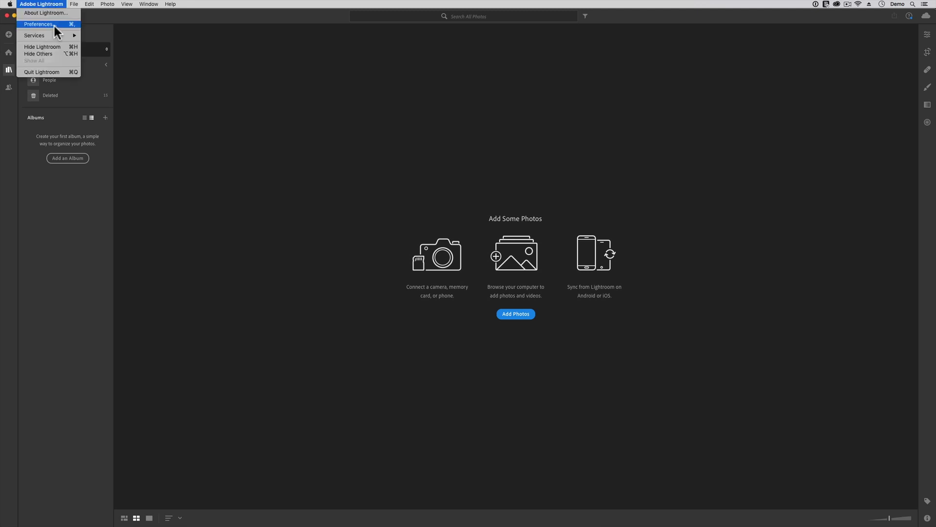
{"action": "left_click", "coordinate": [54, 25]}
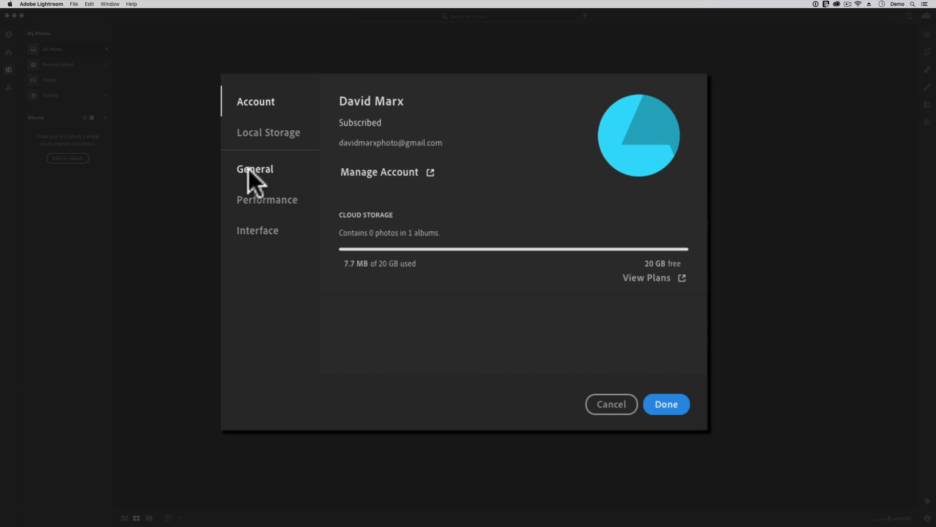
Switch Preferences to the General page with sleep prevention, import copyright and People View options
{"action": "left_click", "coordinate": [248, 169]}
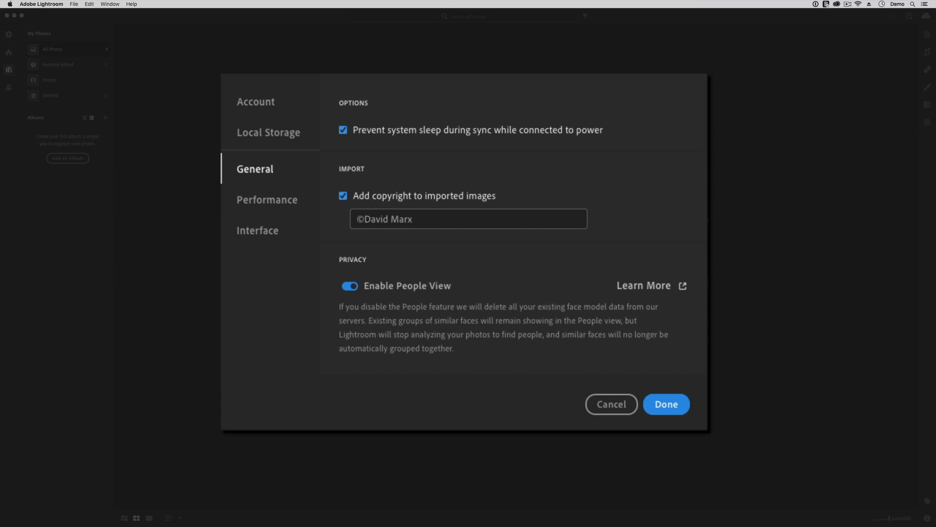
Switch Preferences to the Local Storage page showing the 25% photo cache and local smart previews
{"action": "left_click", "coordinate": [265, 132]}
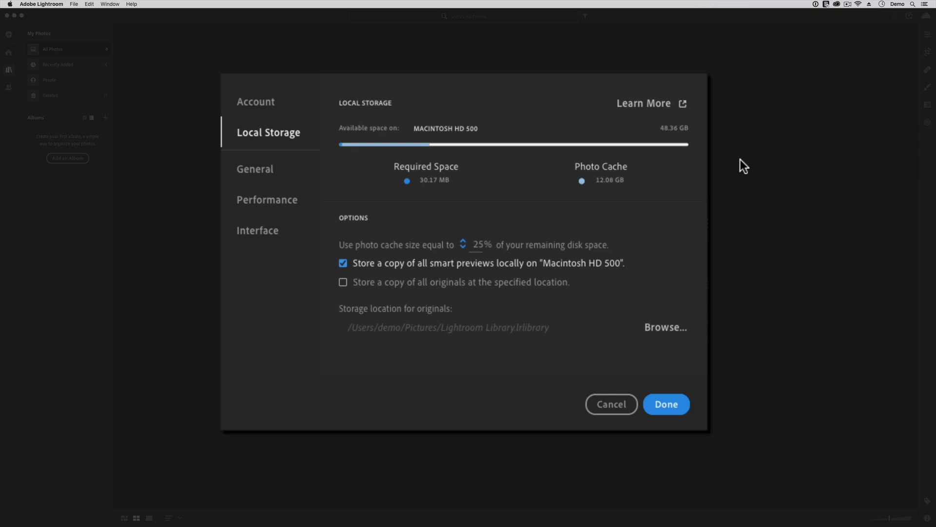
Change the photo cache size to 0% of remaining disk space
{"action": "double_click", "coordinate": [481, 243]}
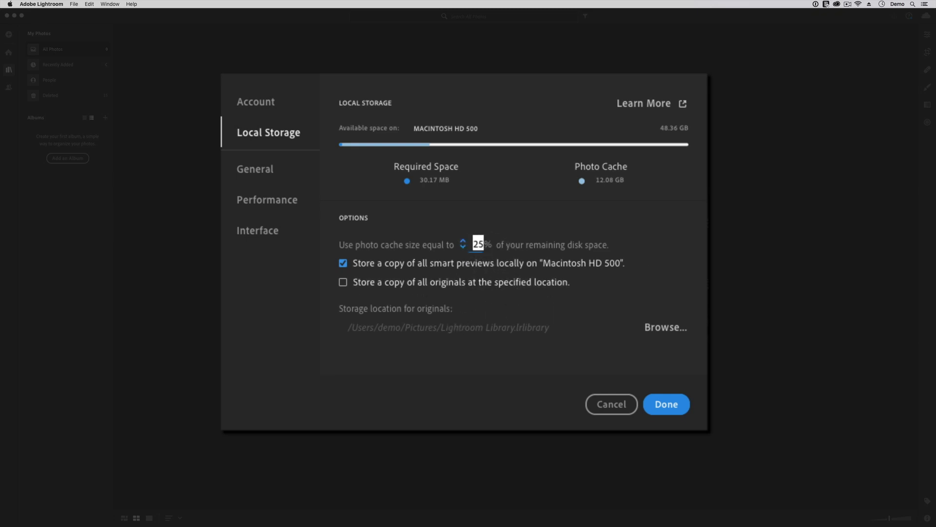
{"action": "type", "text": "0"}
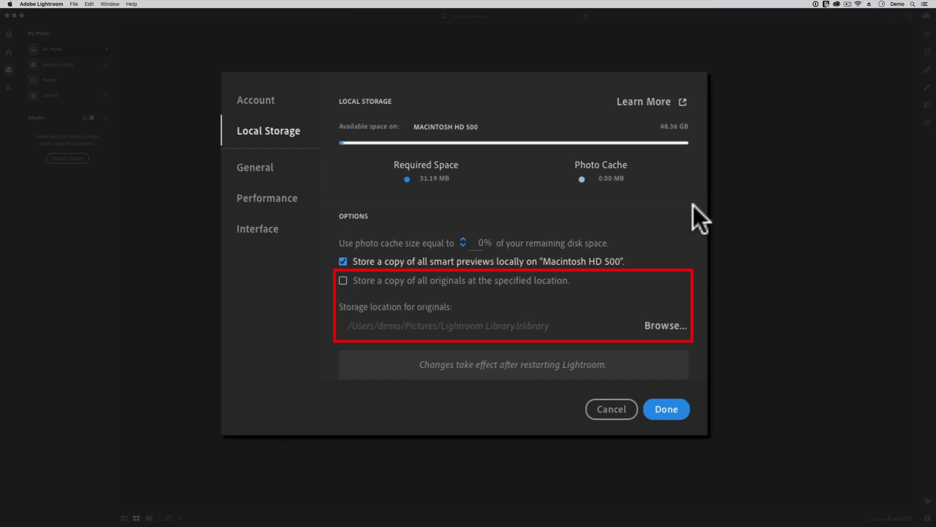
Store a copy of all originals on the Spare External Hard Drive and restart Lightroom
{"action": "left_click", "coordinate": [497, 278]}
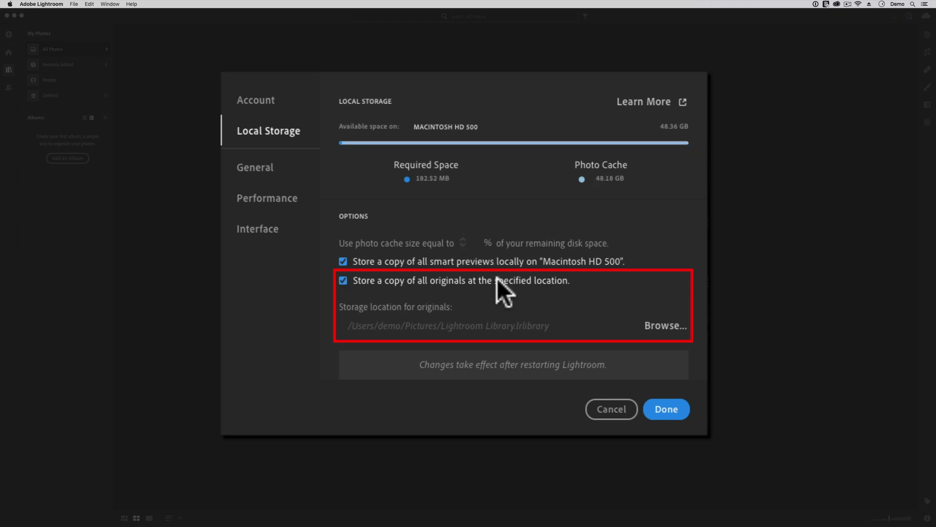
{"action": "left_click", "coordinate": [669, 328]}
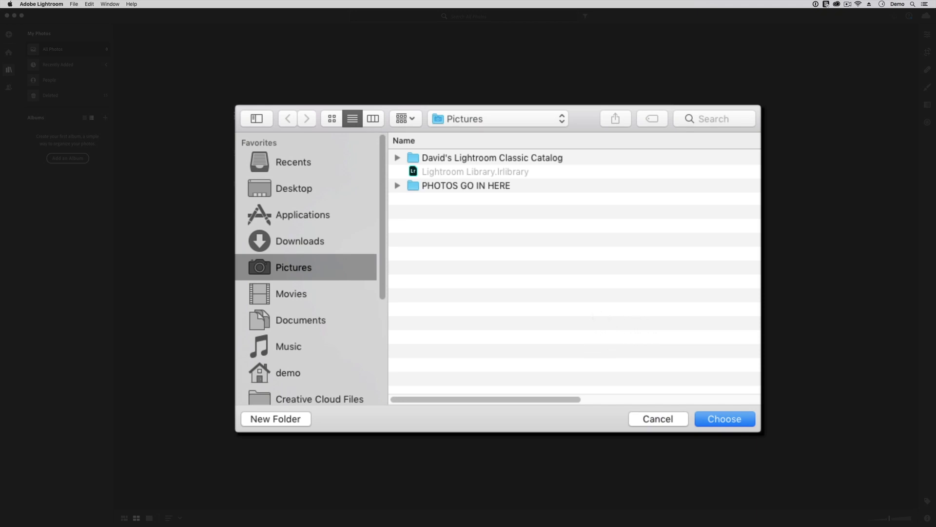
{"action": "left_click_drag", "start_coordinate": [760, 431], "coordinate": [774, 507]}
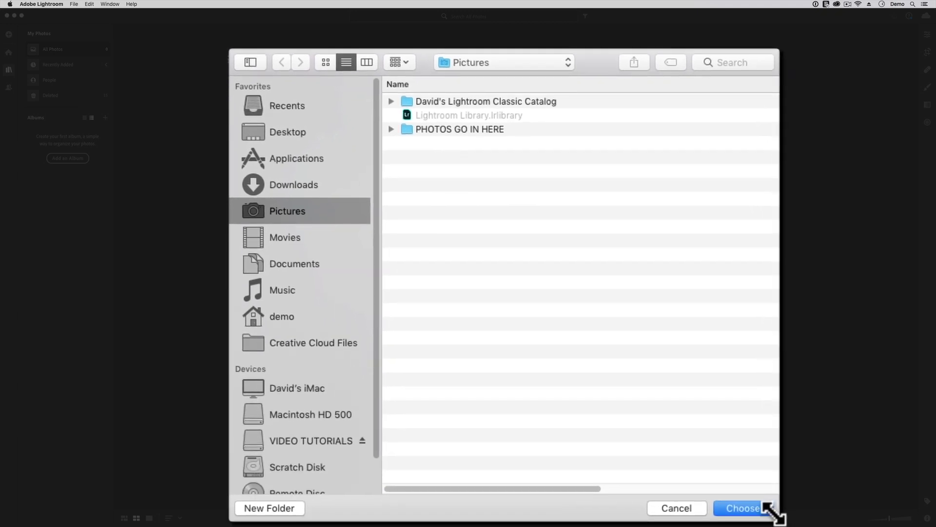
{"action": "scroll", "coordinate": [317, 367], "scroll_direction": "down", "scroll_amount": 2}
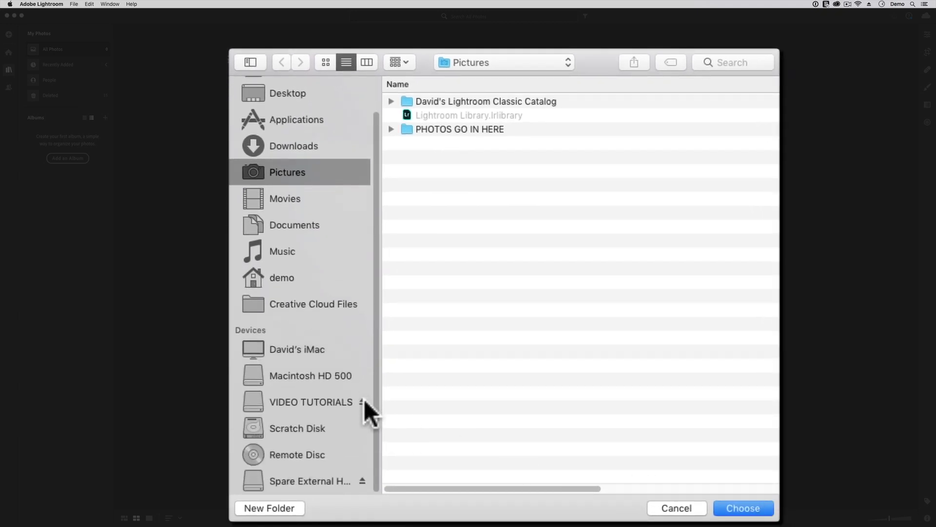
{"action": "left_click", "coordinate": [312, 482]}
{"action": "left_click", "coordinate": [742, 508]}
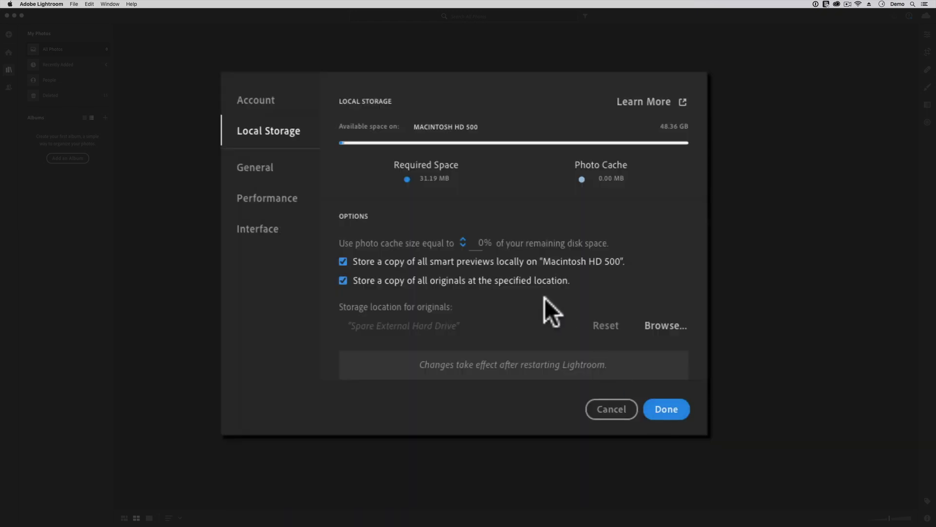
{"action": "left_click", "coordinate": [666, 408]}
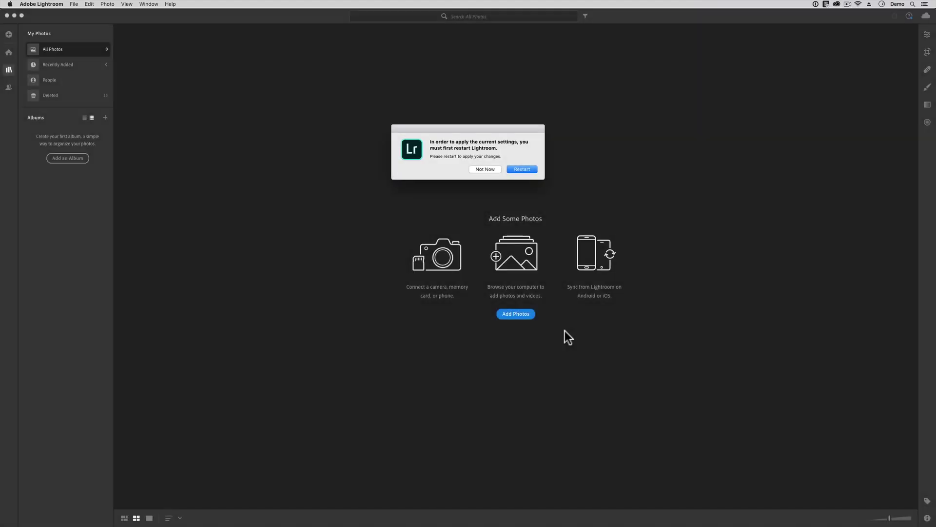
{"action": "left_click", "coordinate": [520, 169]}
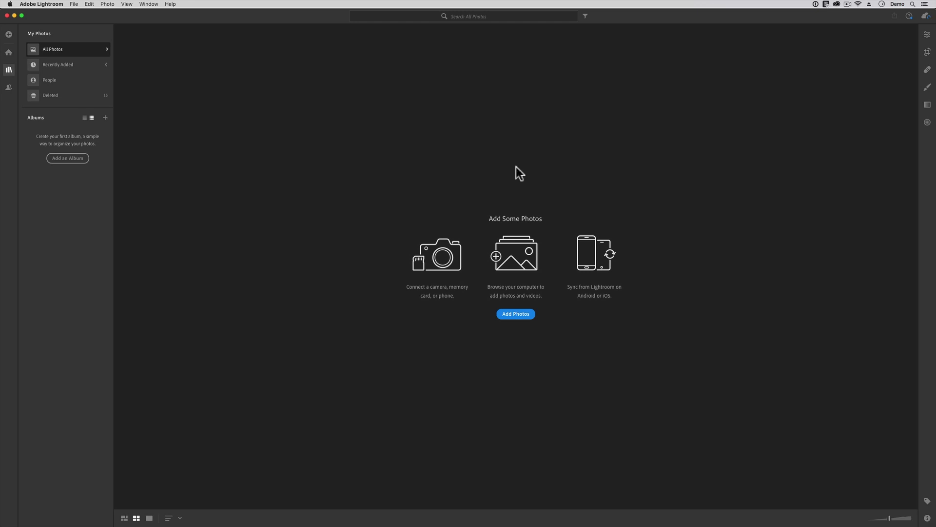
Start a Lightroom Classic catalog migration from File > Migrate From and continue past the intro screens
{"action": "left_click", "coordinate": [70, 4]}
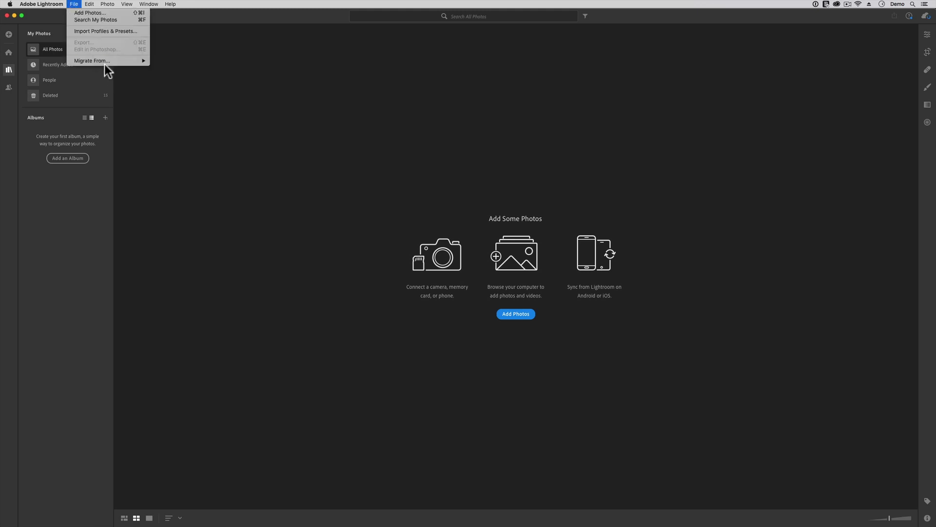
{"action": "mouse_move", "coordinate": [104, 62]}
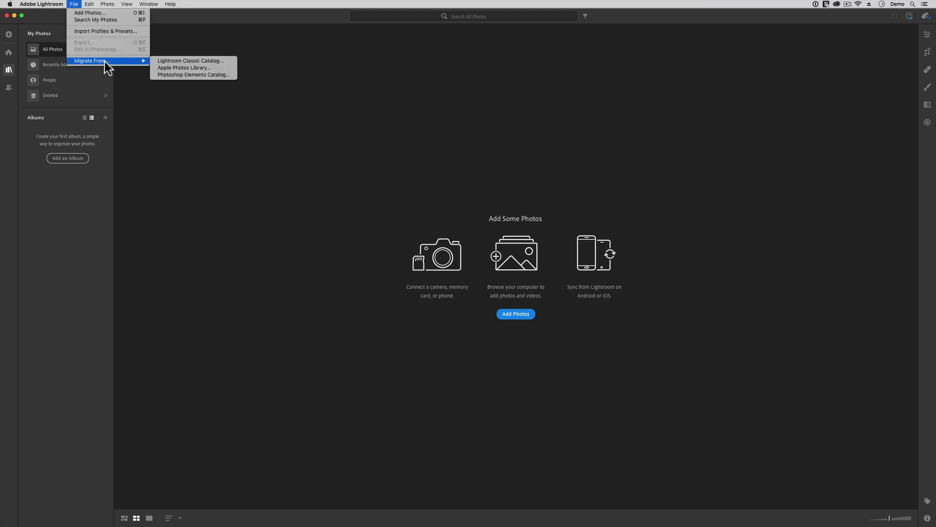
{"action": "left_click", "coordinate": [175, 60]}
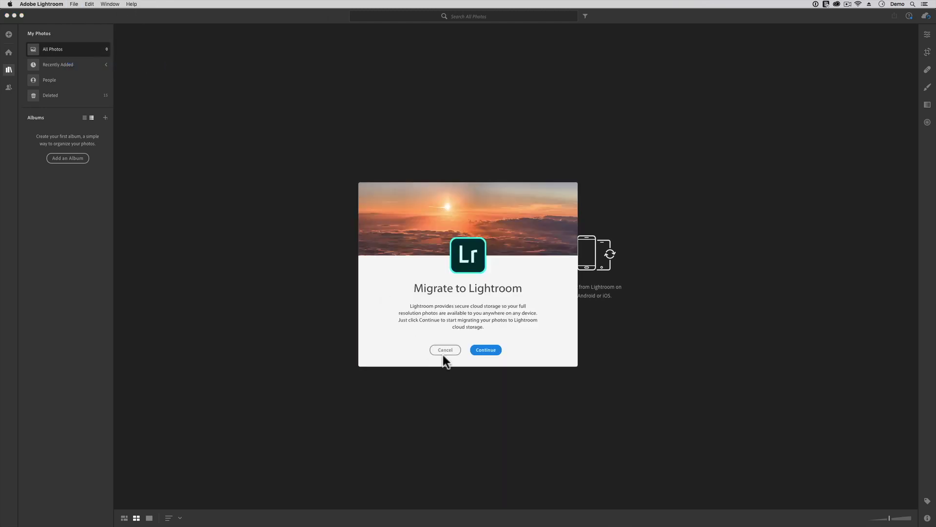
{"action": "left_click", "coordinate": [488, 350]}
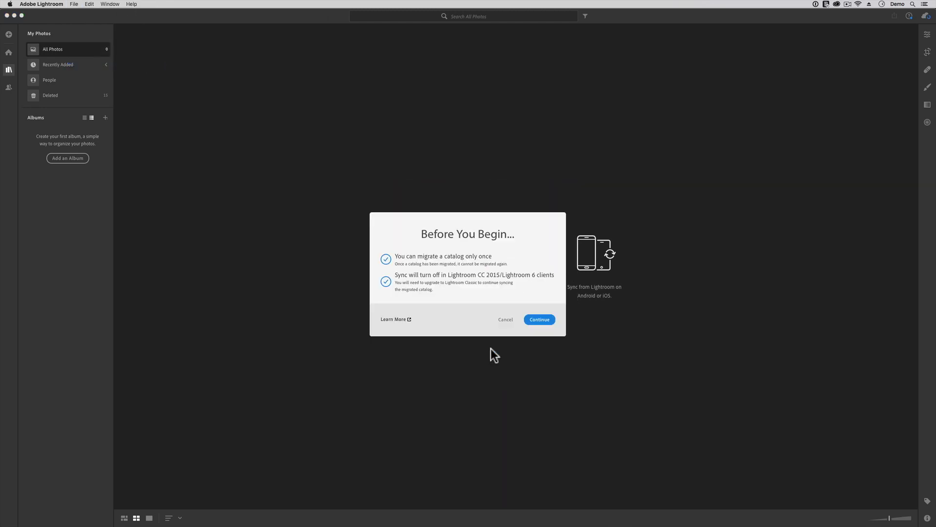
{"action": "left_click", "coordinate": [537, 319]}
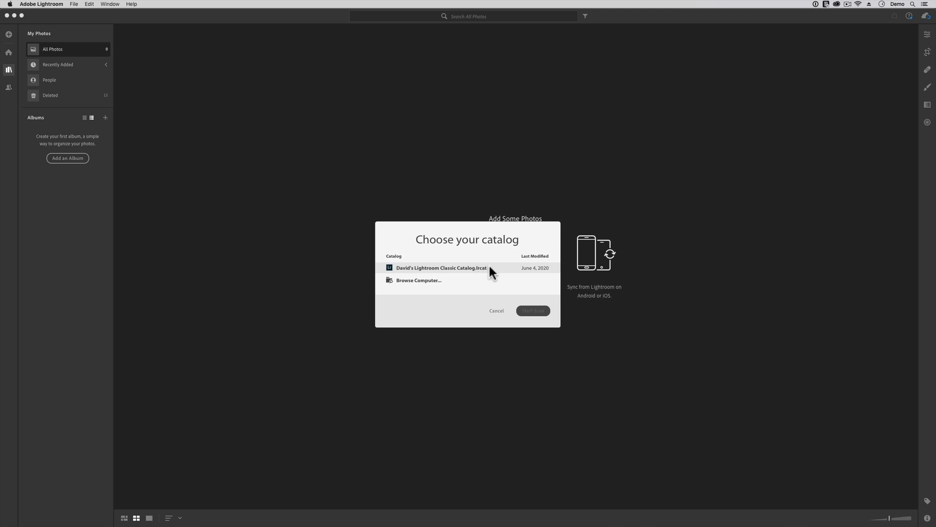
Pick the .lrcat catalog file from the Lightroom Classic catalog folder in Pictures
{"action": "left_click", "coordinate": [418, 280]}
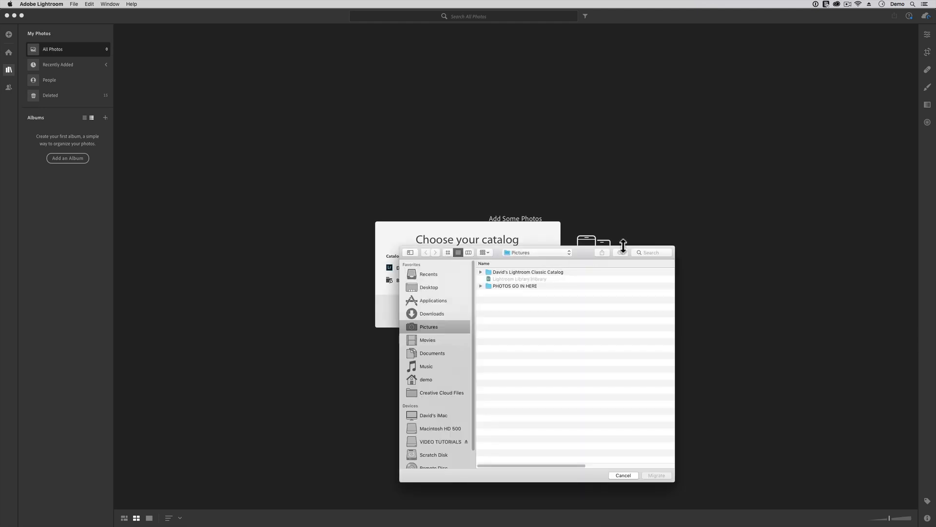
{"action": "left_click_drag", "start_coordinate": [587, 246], "coordinate": [549, 122]}
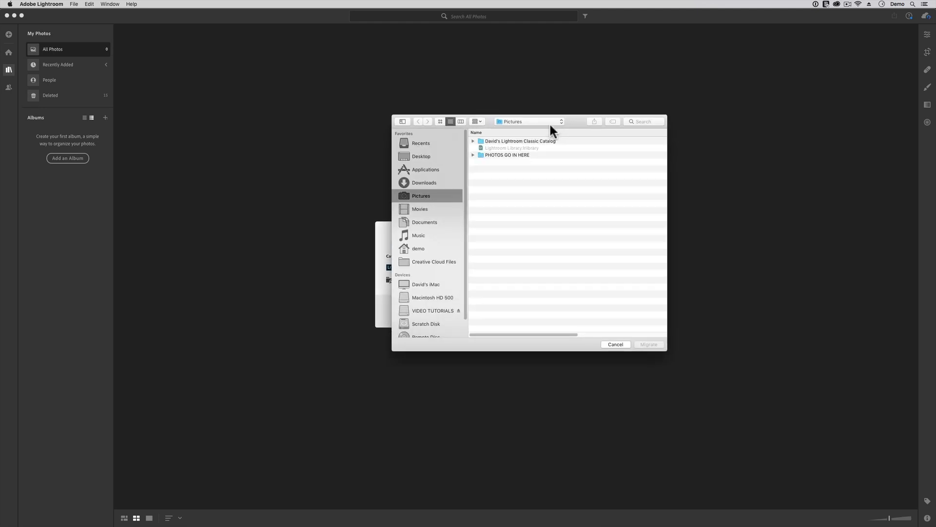
{"action": "double_click", "coordinate": [483, 142]}
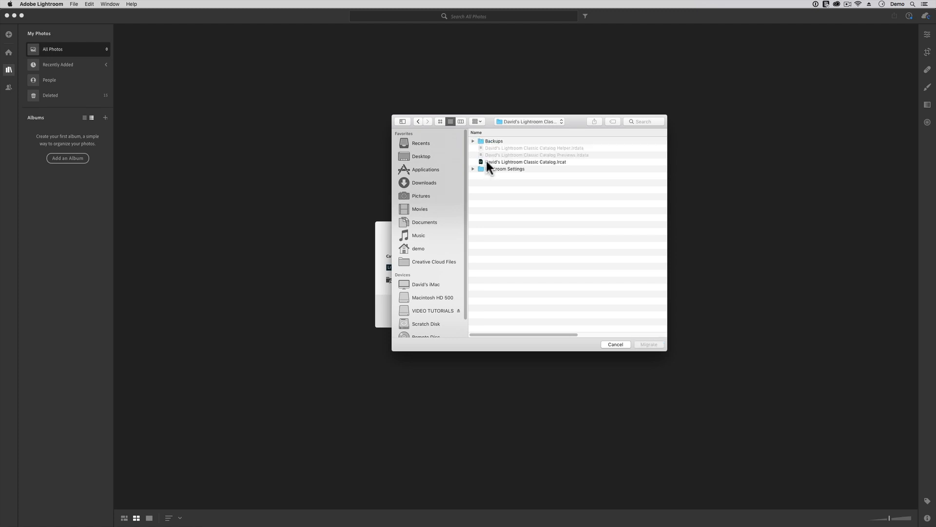
{"action": "left_click", "coordinate": [487, 161]}
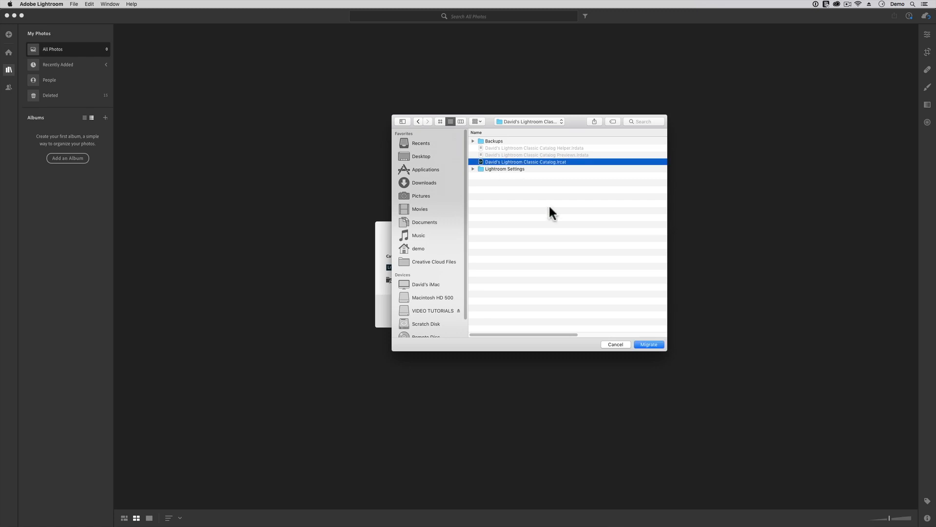
{"action": "left_click", "coordinate": [643, 344]}
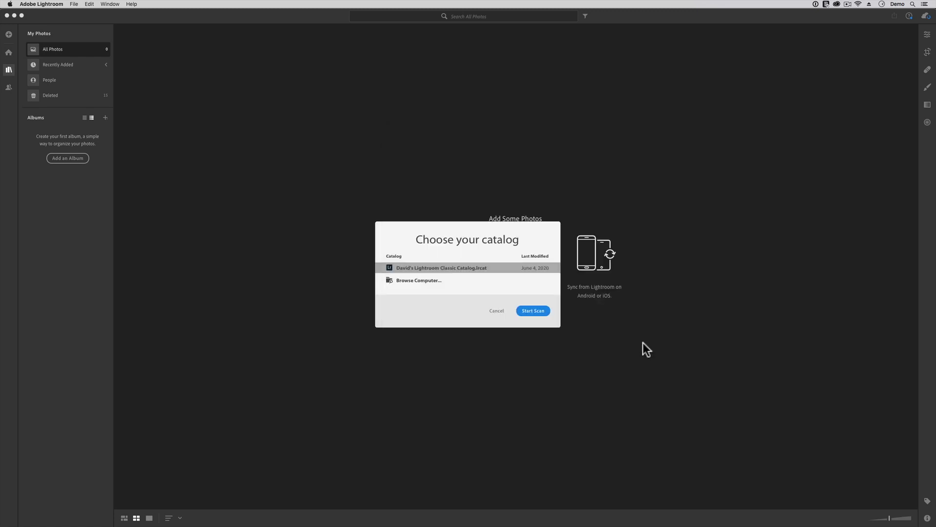
Scan the chosen catalog, then migrate all 21 of its assets into the cloud library
{"action": "left_click", "coordinate": [544, 309]}
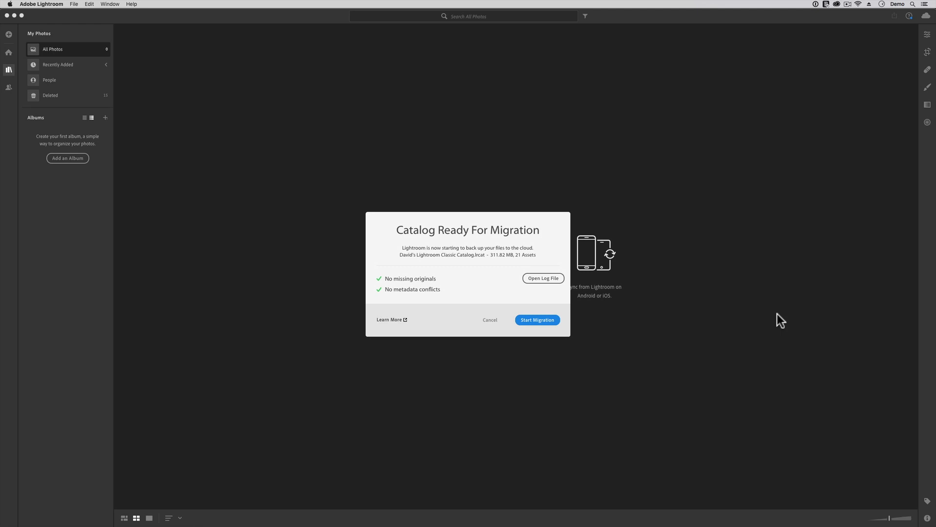
{"action": "left_click", "coordinate": [546, 321]}
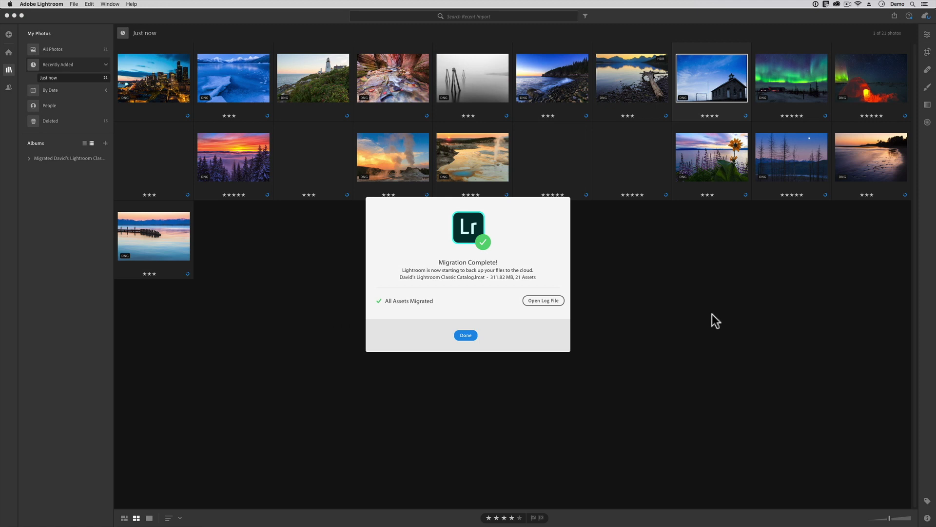
Close the Migration Complete summary to show the 21 migrated photos syncing under Recently Added
{"action": "left_click", "coordinate": [465, 336]}
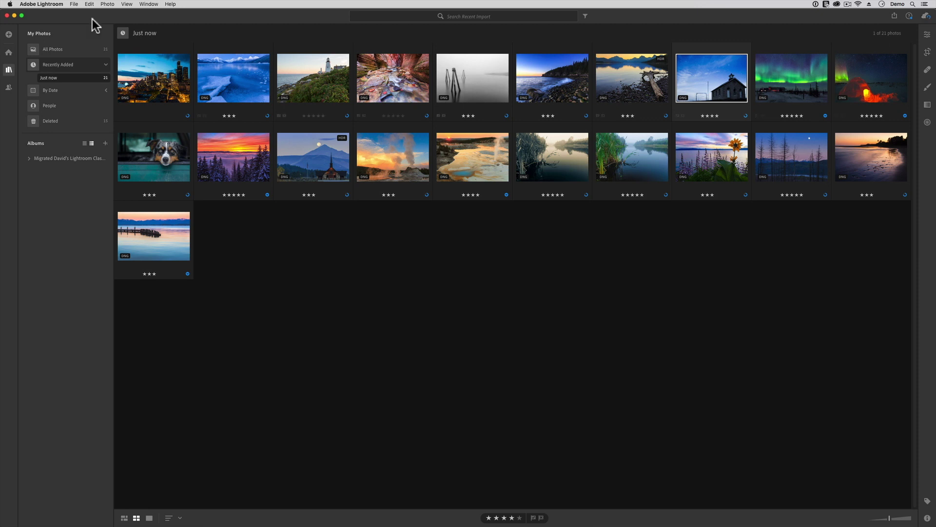
{"action": "left_click", "coordinate": [35, 4]}
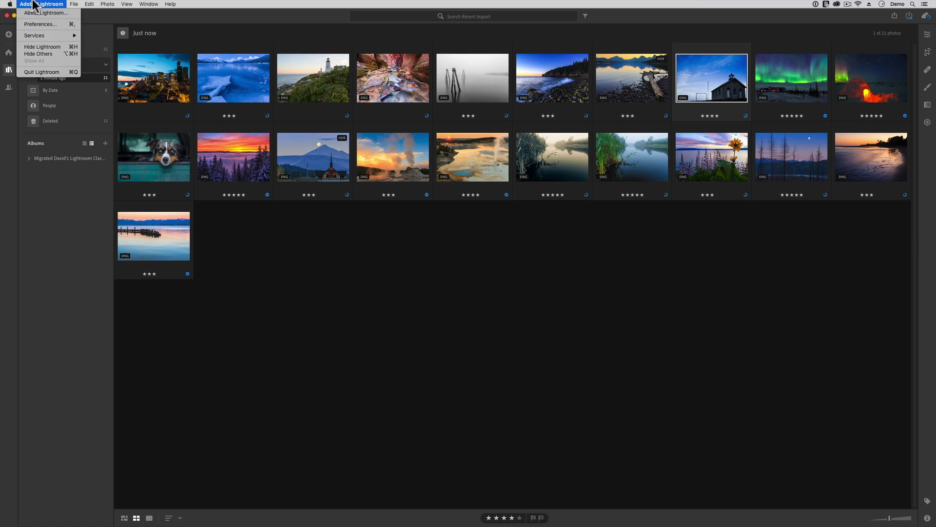
Dismiss the Lightroom application menu so the 21 syncing migrated photos show in the grid
{"action": "left_click", "coordinate": [474, 303]}
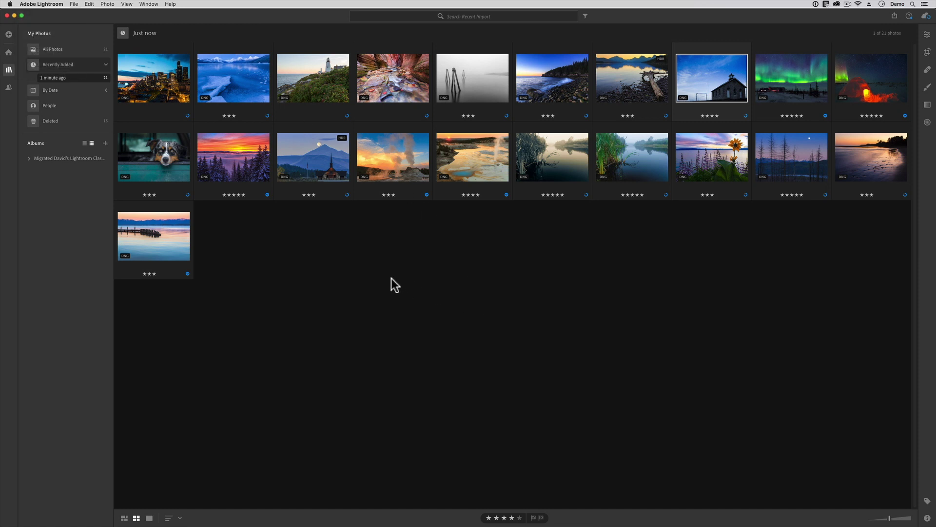